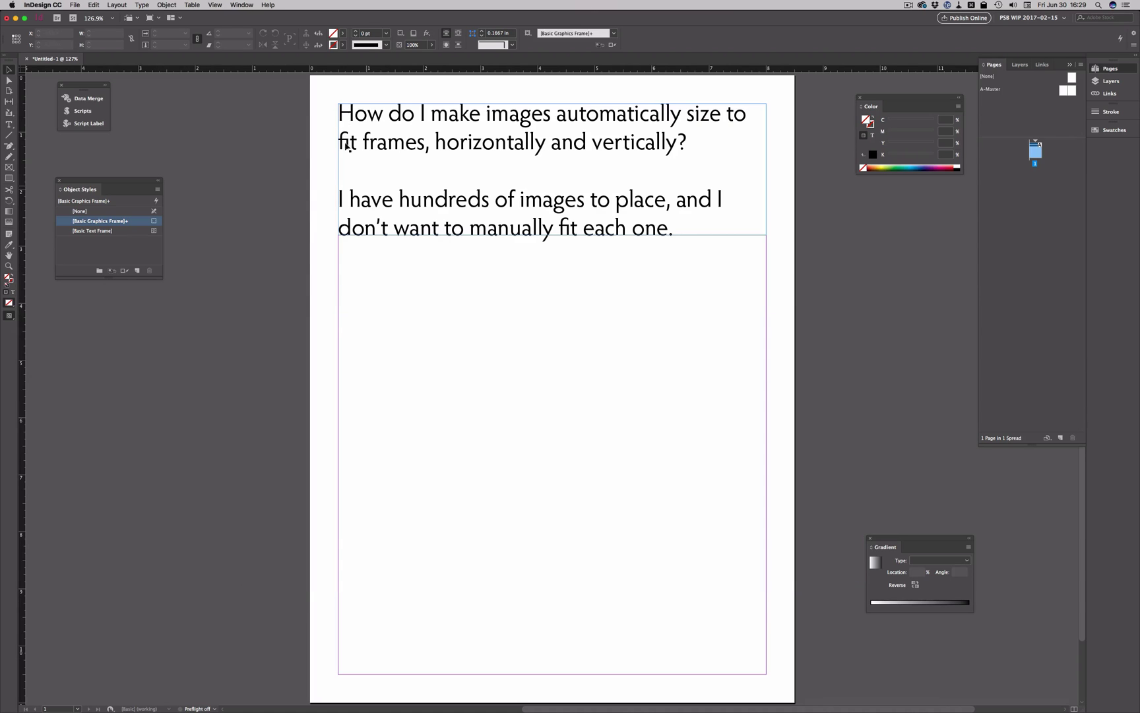
Step: Move the question text to the pasteboard and draw seven rectangle frames of varied sizes
drag(350, 118, 894, 228)
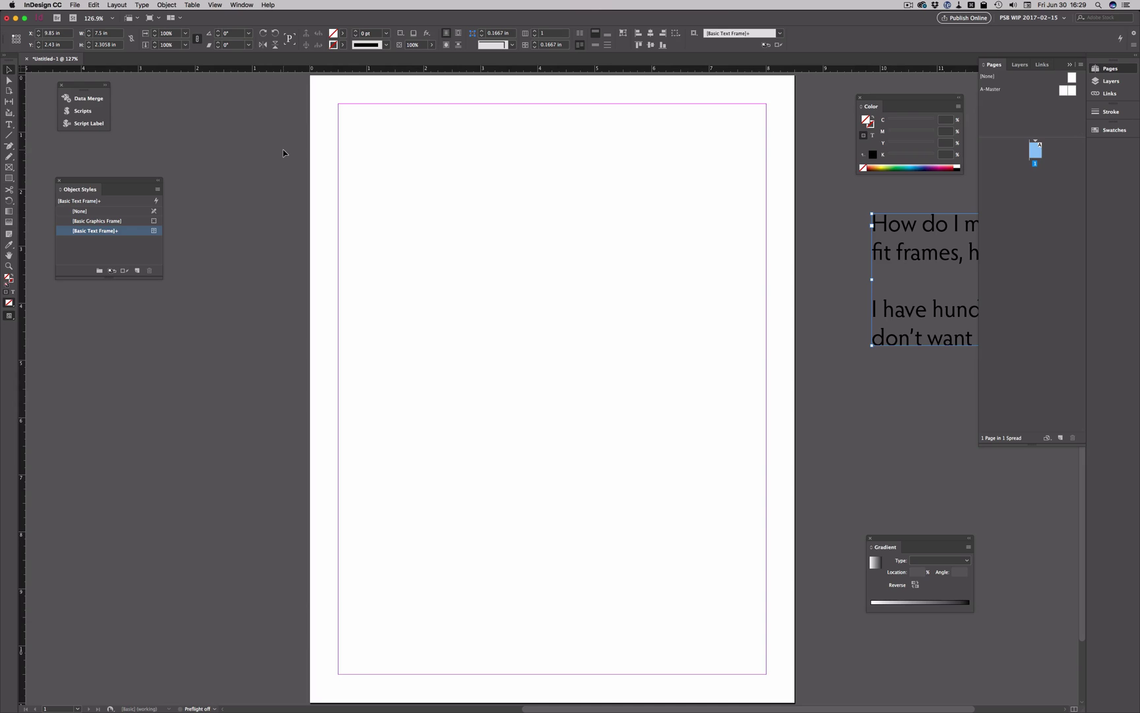
click(10, 178)
drag(351, 114, 501, 266)
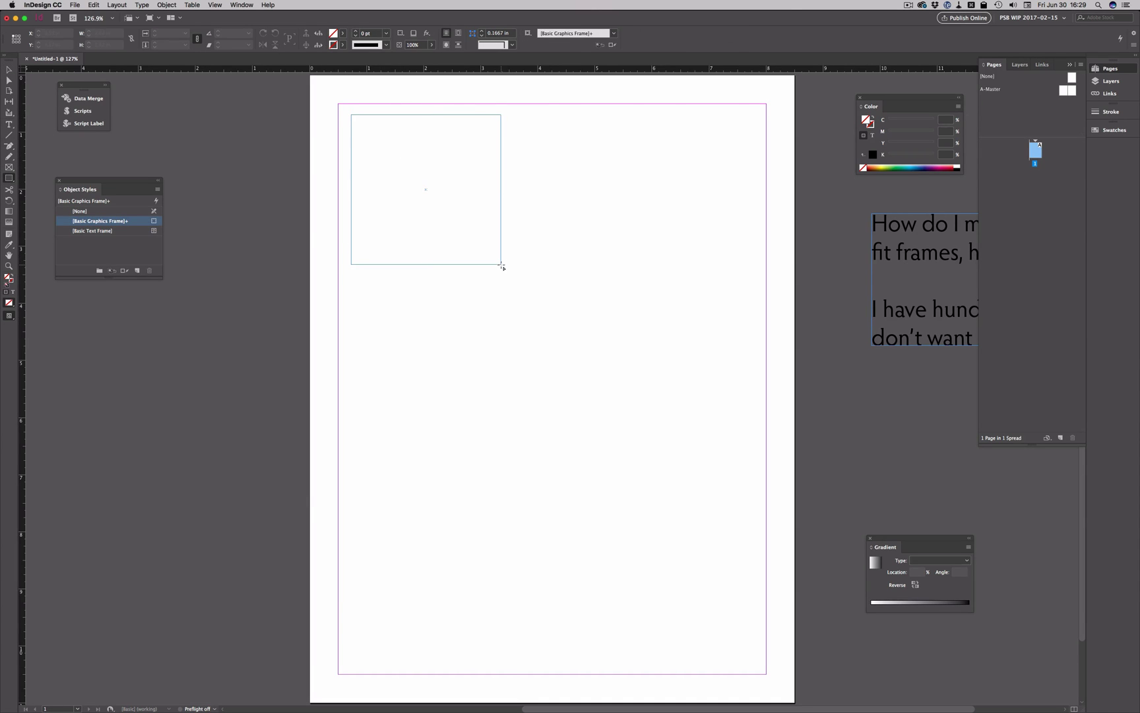
drag(538, 119, 622, 314)
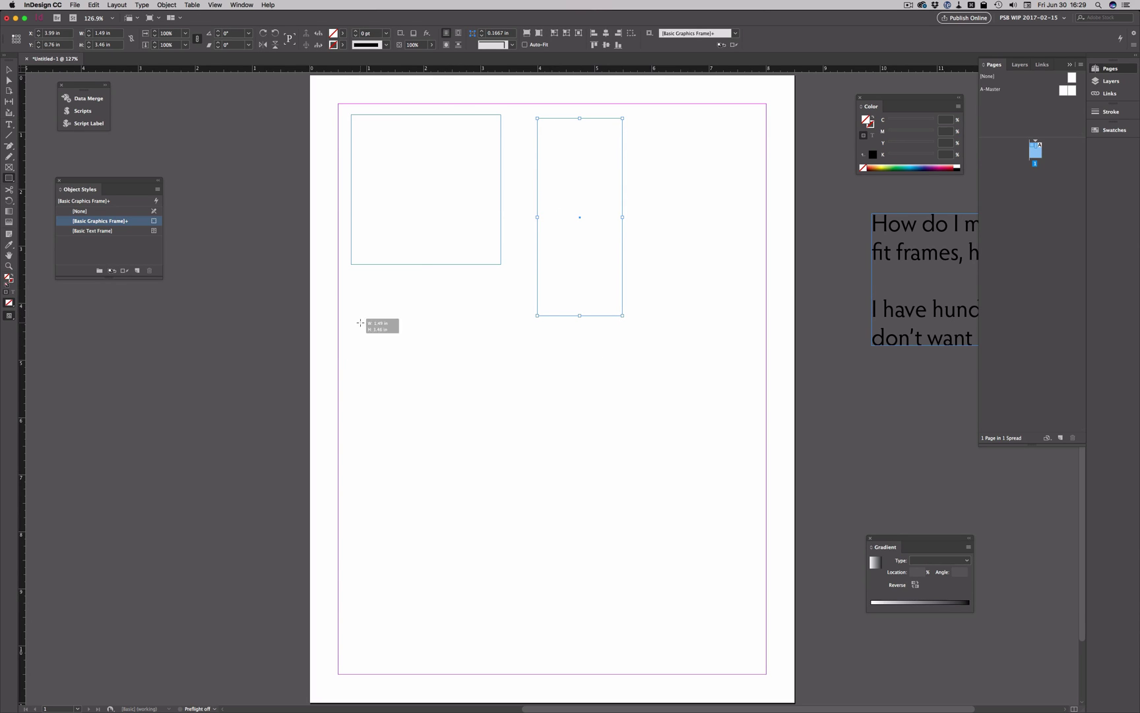
drag(360, 323, 625, 434)
drag(524, 438, 327, 570)
drag(555, 474, 704, 690)
drag(705, 409, 770, 259)
Step: Nudge the last small frame further onto the page and hide the panels
key(v)
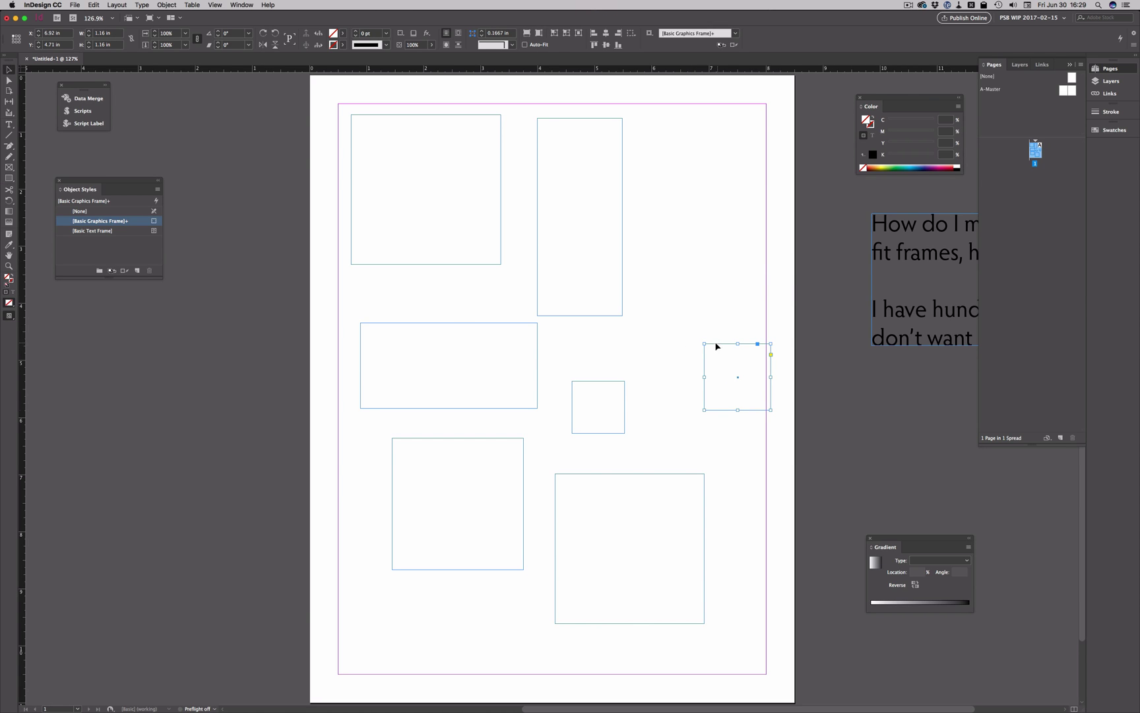
drag(716, 346, 651, 343)
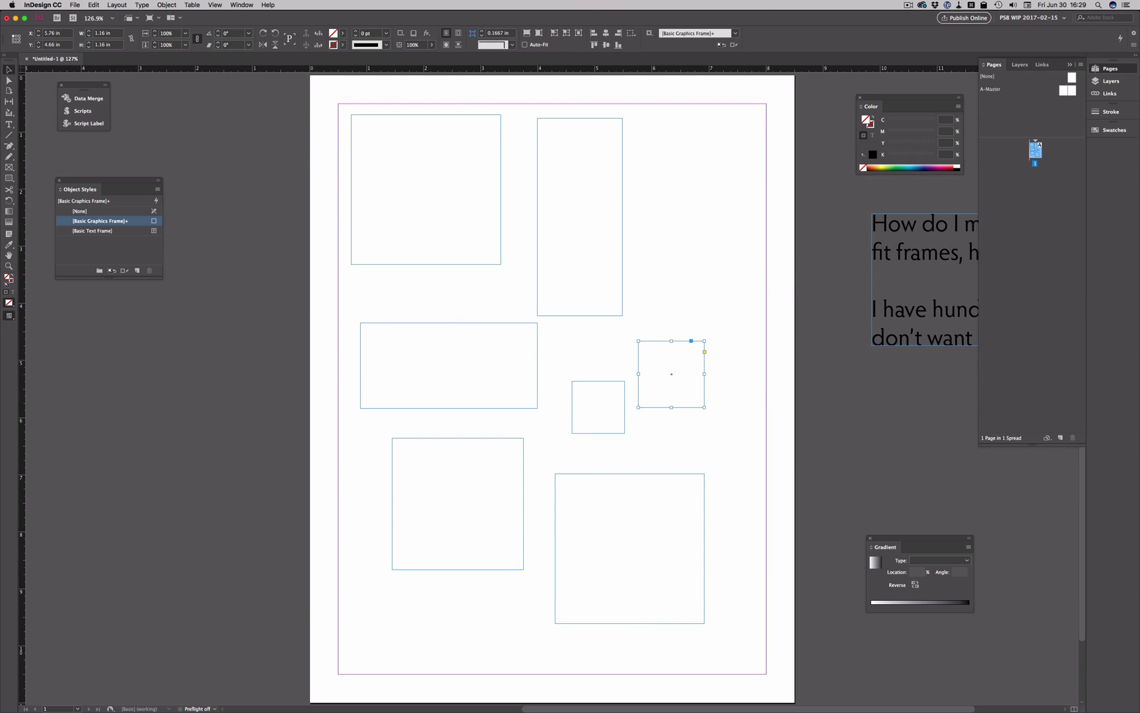
key(shift+Tab)
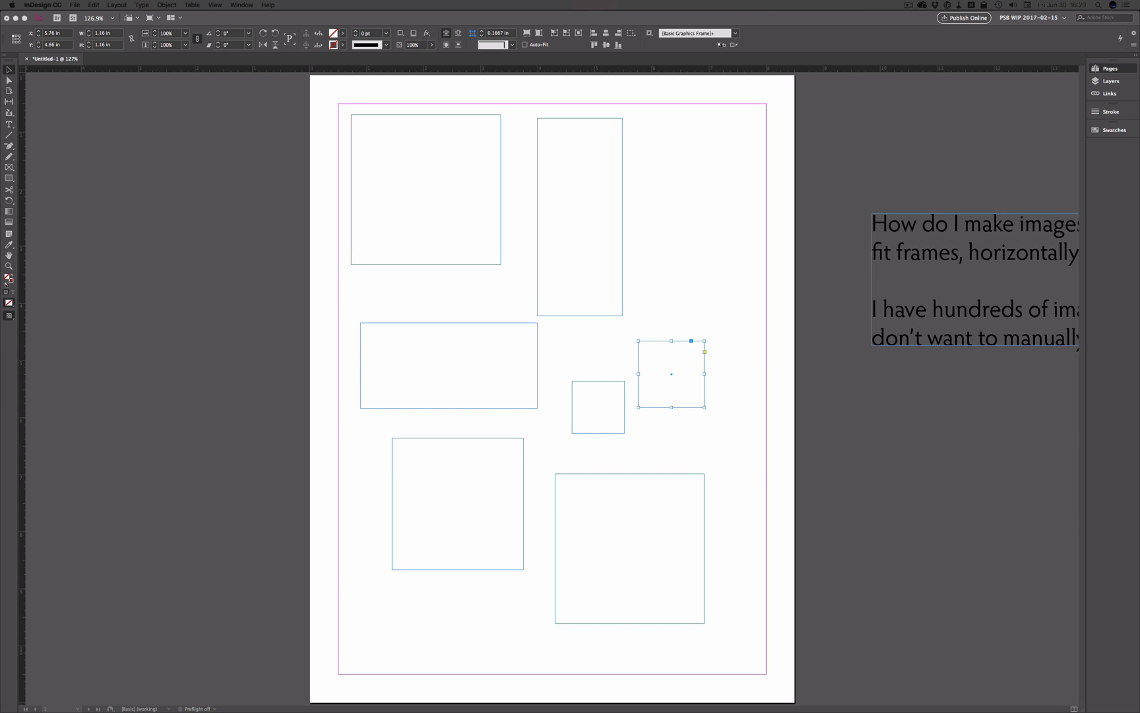
Step: Load the eight headshot JPGs from Finder into the place cursor
drag(582, 170, 402, 234)
key(shift+Tab)
click(402, 232)
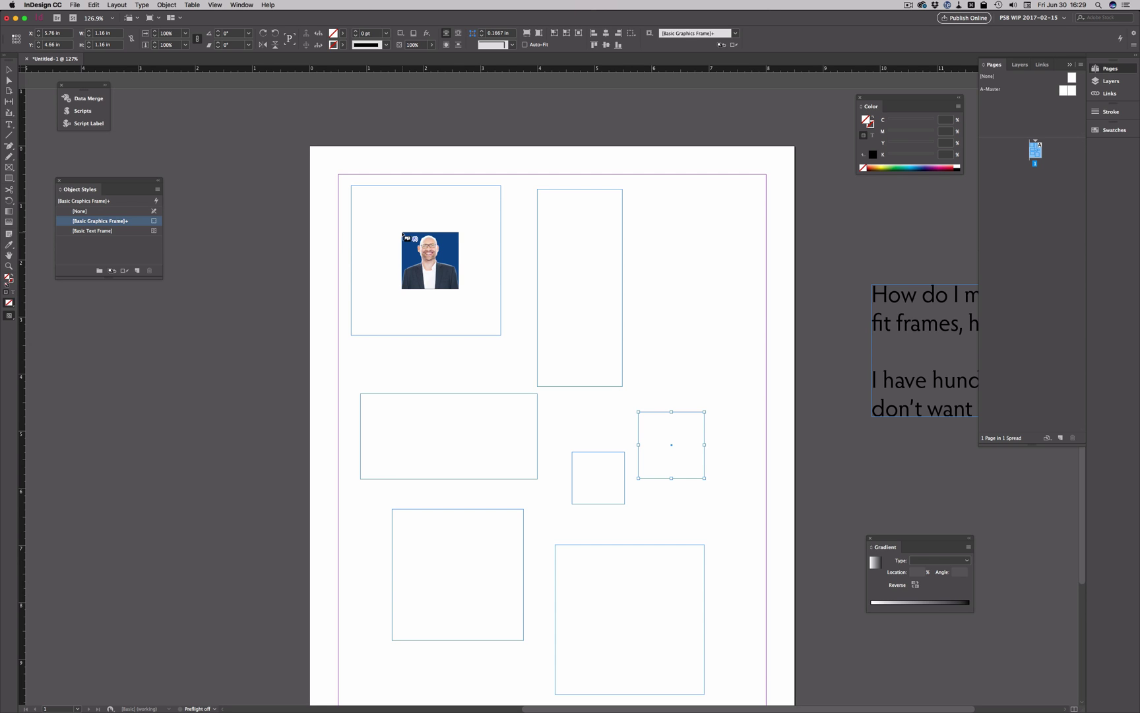
Step: Place a headshot into each of the seven frames and discard the leftover eighth
click(375, 198)
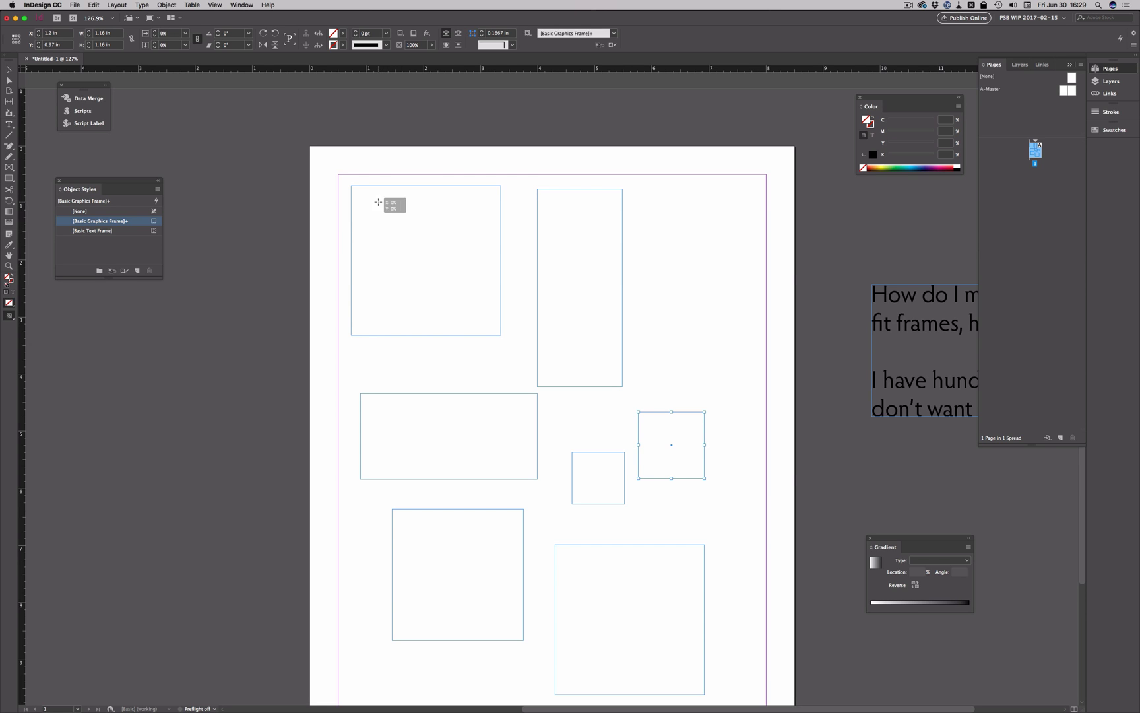
click(569, 229)
click(477, 401)
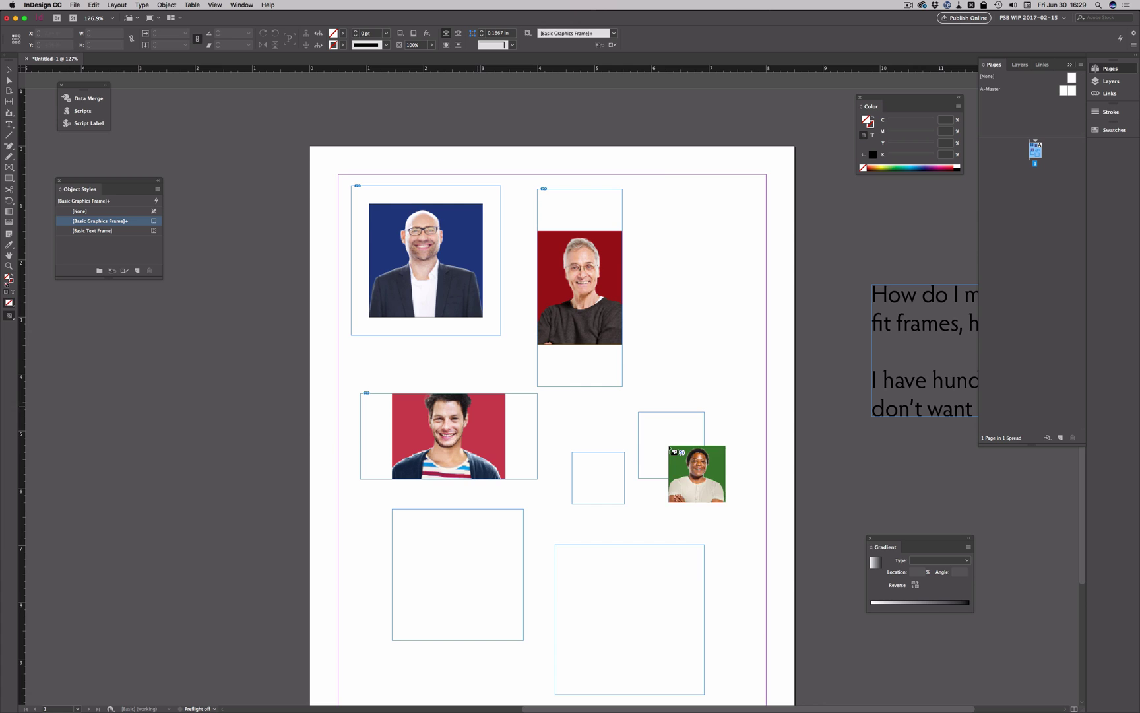
click(674, 440)
click(596, 464)
click(500, 526)
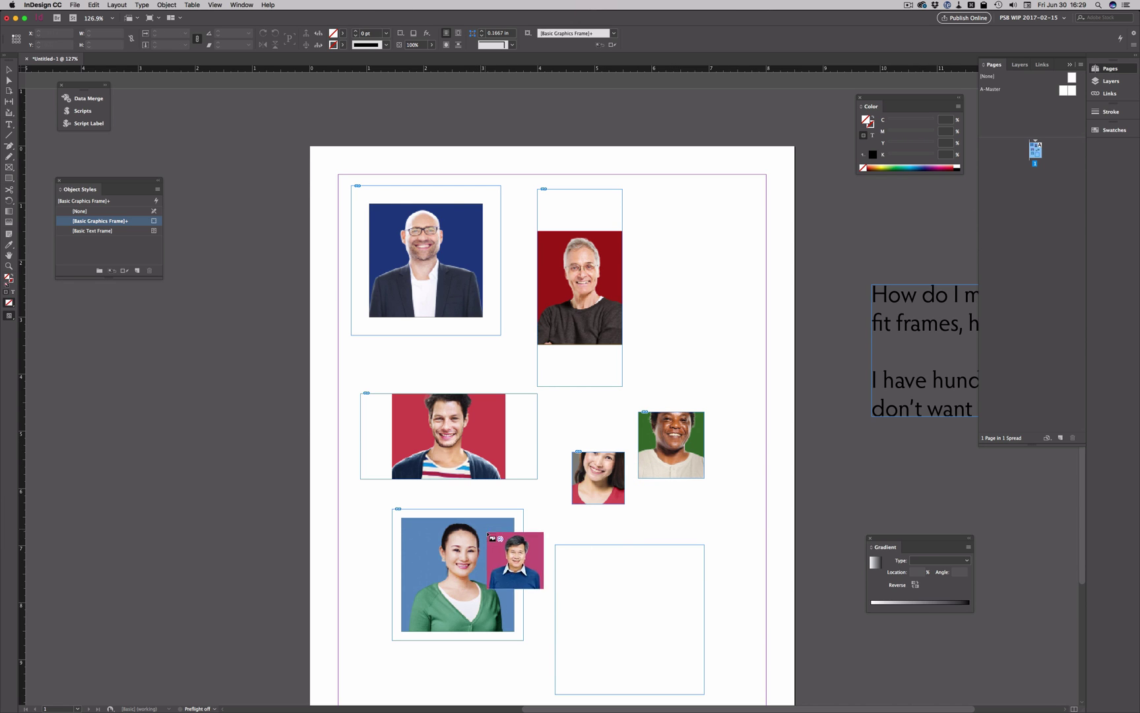
click(581, 583)
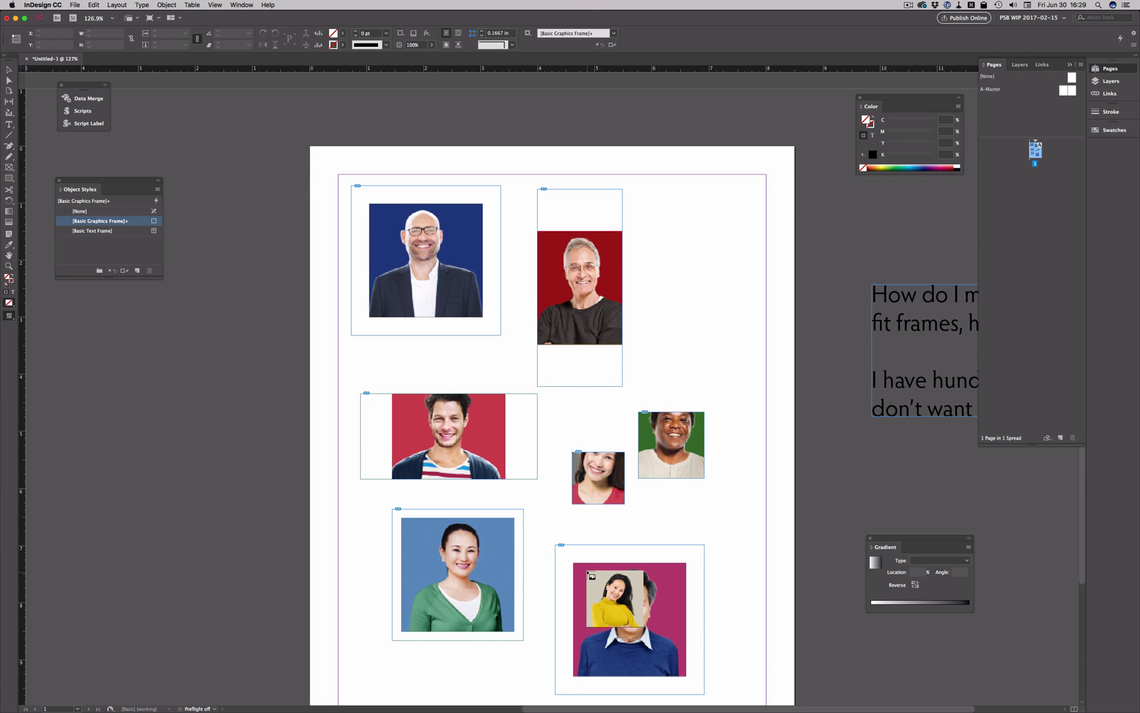
key(Escape)
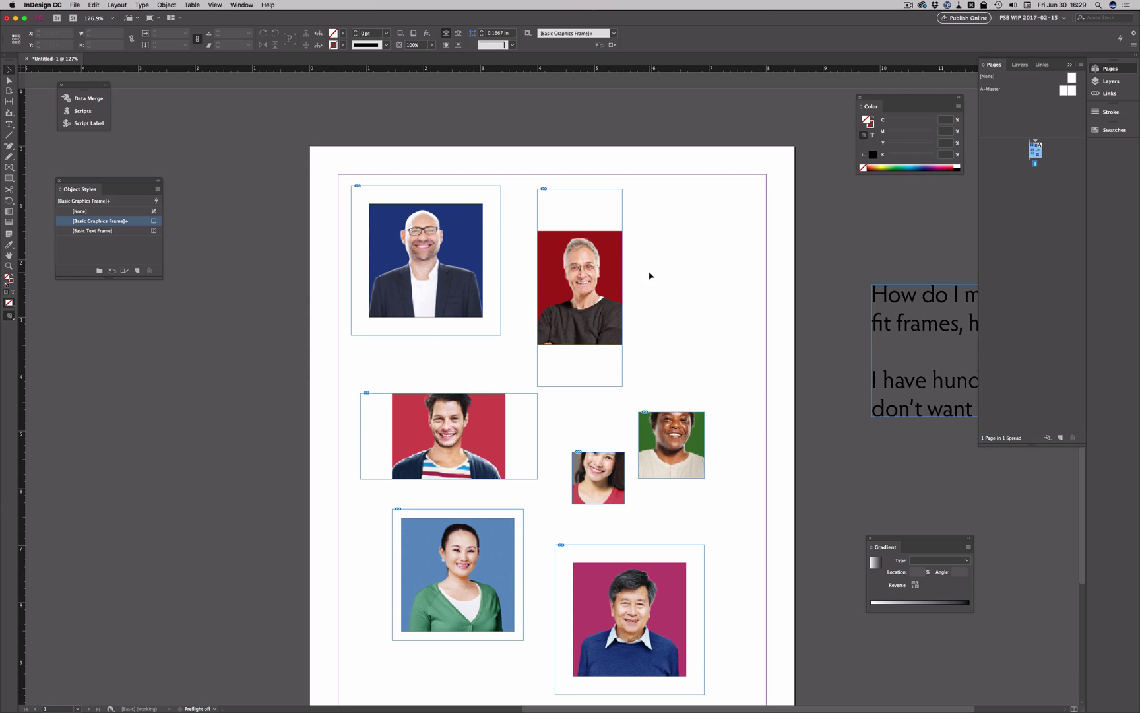
scroll(649, 275, down, 3)
scroll(649, 275, right, 2)
scroll(542, 203, up, 1)
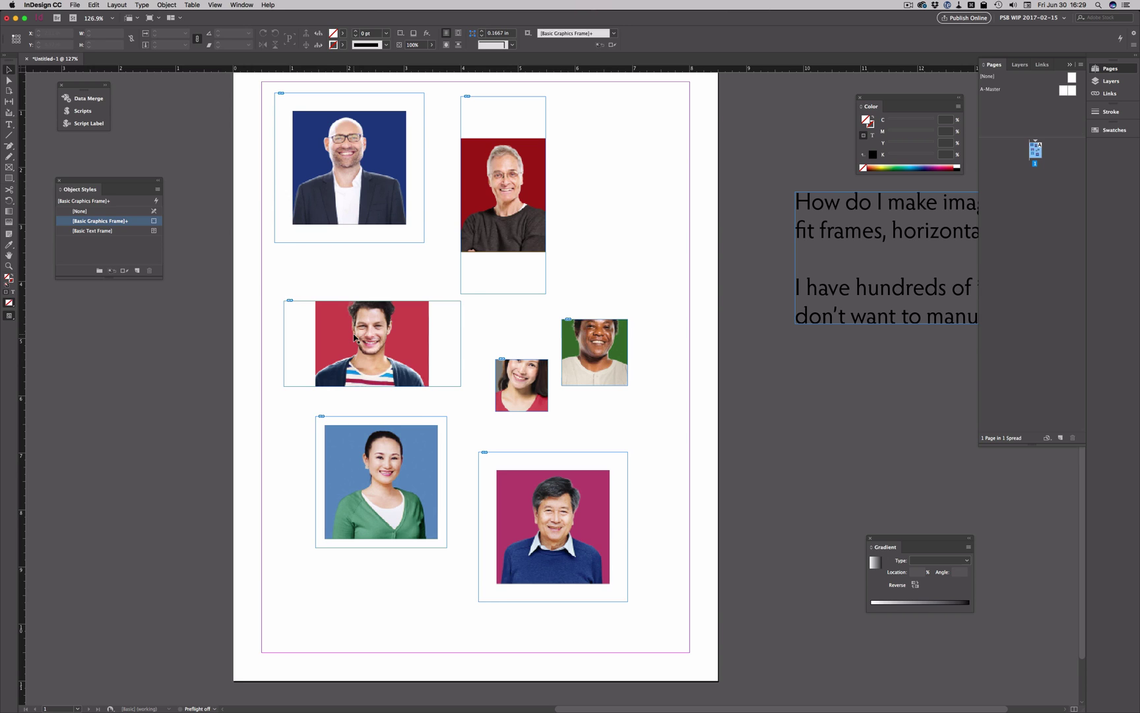
click(386, 455)
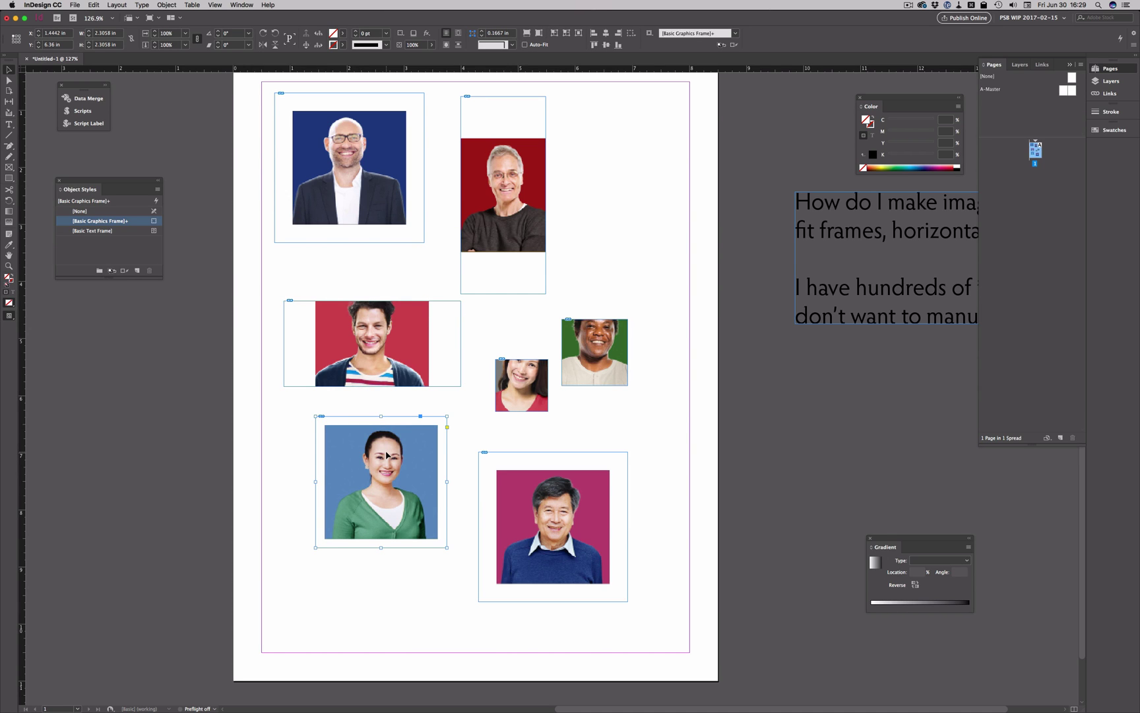
click(550, 500)
key(a)
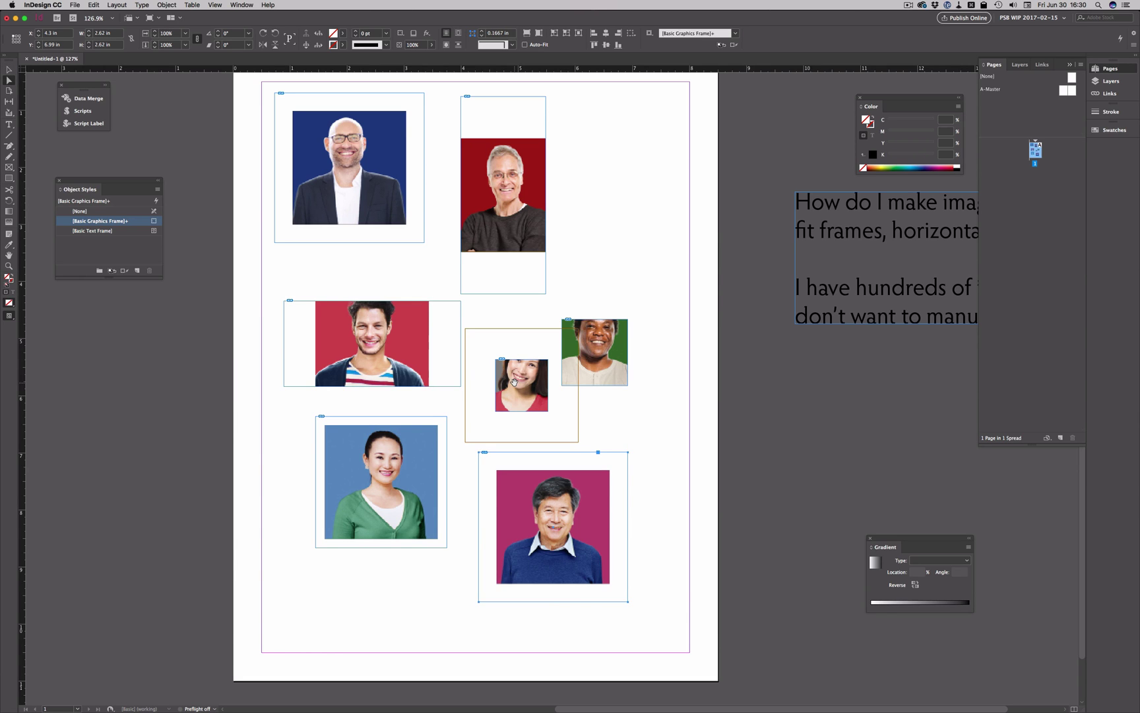
drag(514, 382, 515, 386)
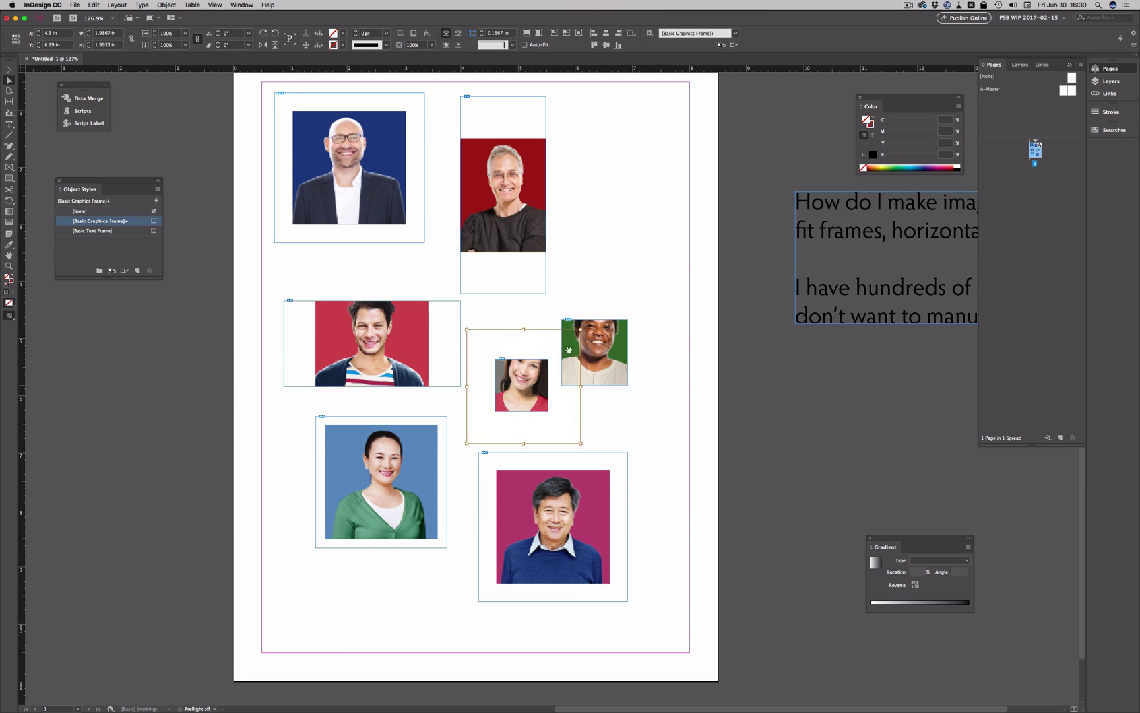
click(598, 342)
drag(598, 342, 598, 341)
drag(515, 228, 513, 228)
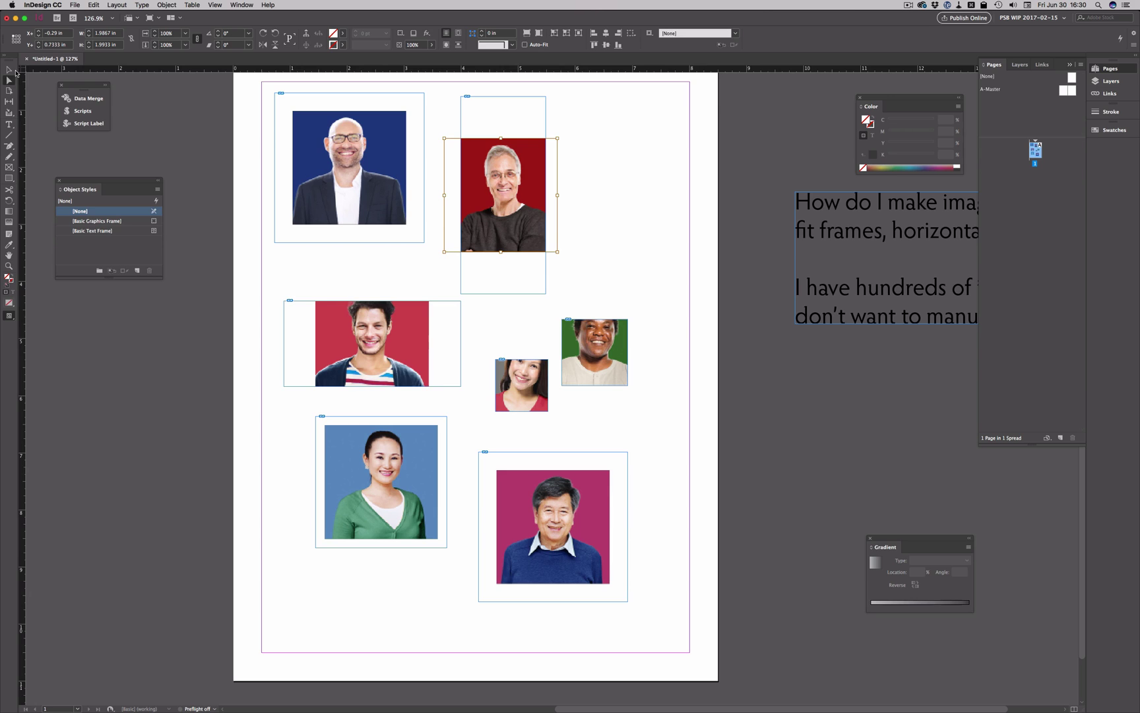
Step: Undo every headshot placement with Cmd+Z and clear the loaded cursor, leaving seven empty frames
click(8, 69)
click(681, 202)
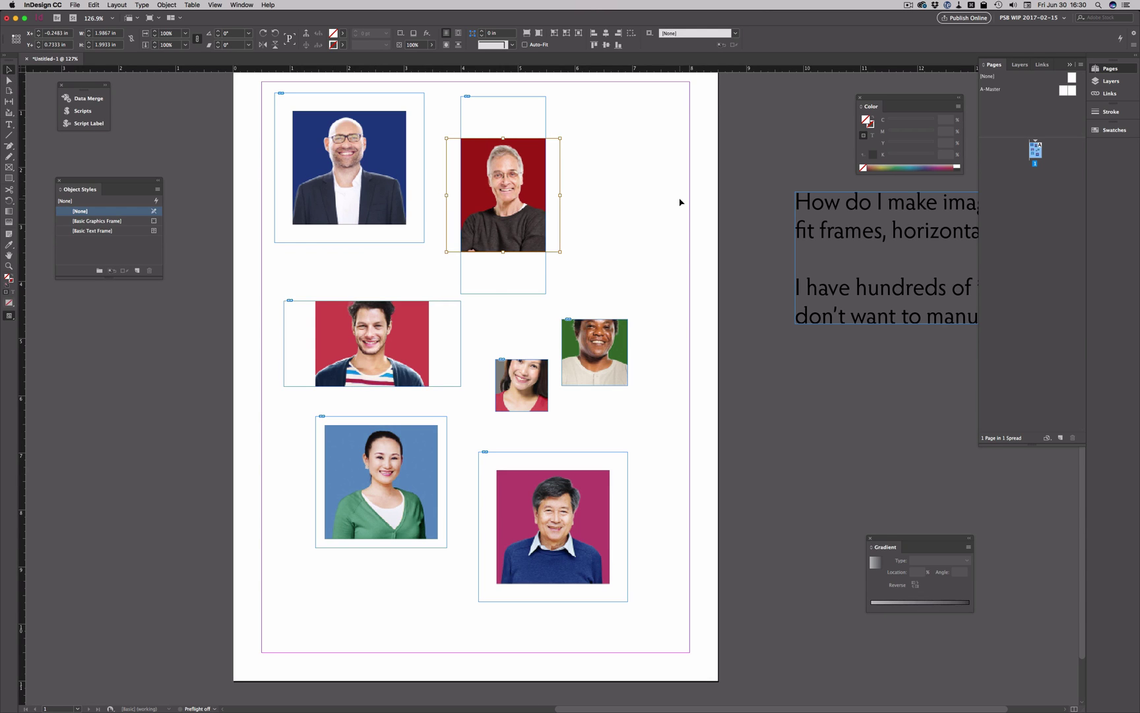
key(super+z)
key(super+z)
key(super+z)
key(super+z)
key(super+z)
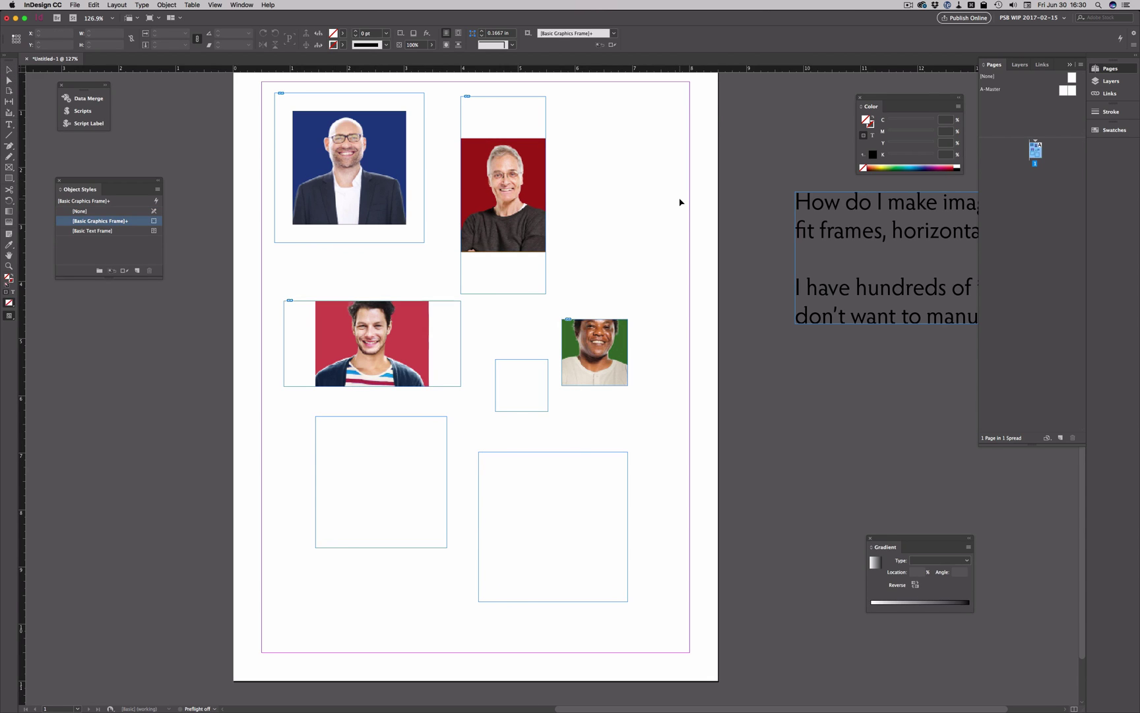
key(super+z)
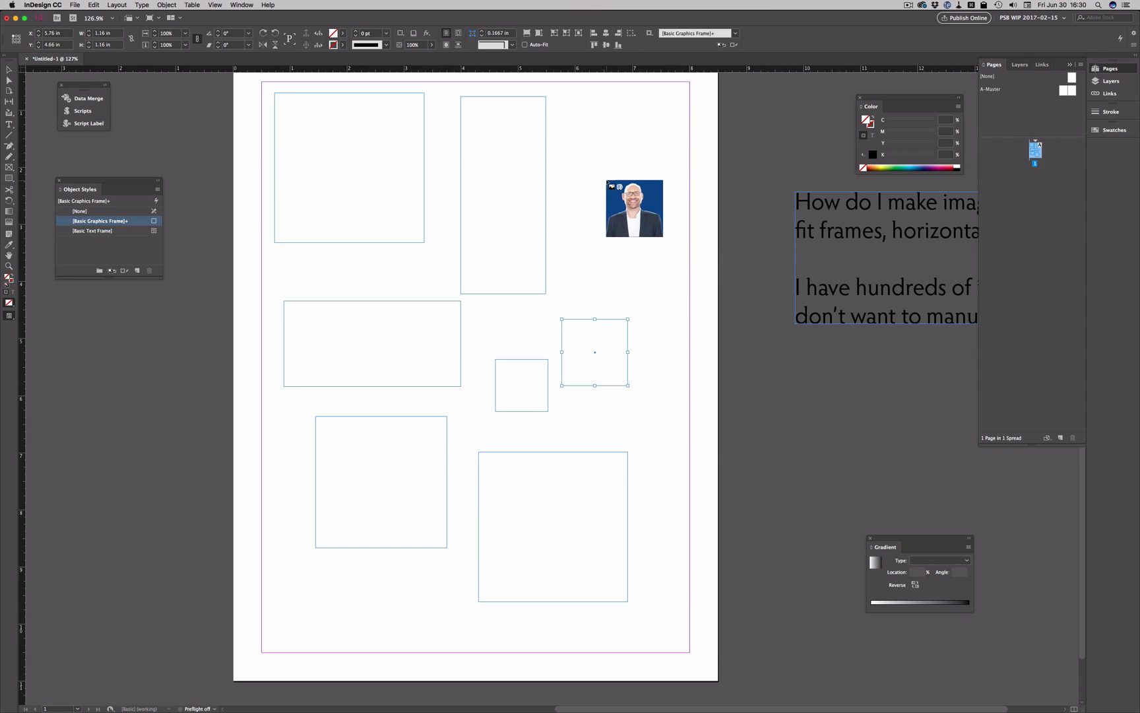
key(Escape)
key(Escape)
key(Escape)
key(Escape)
key(Escape)
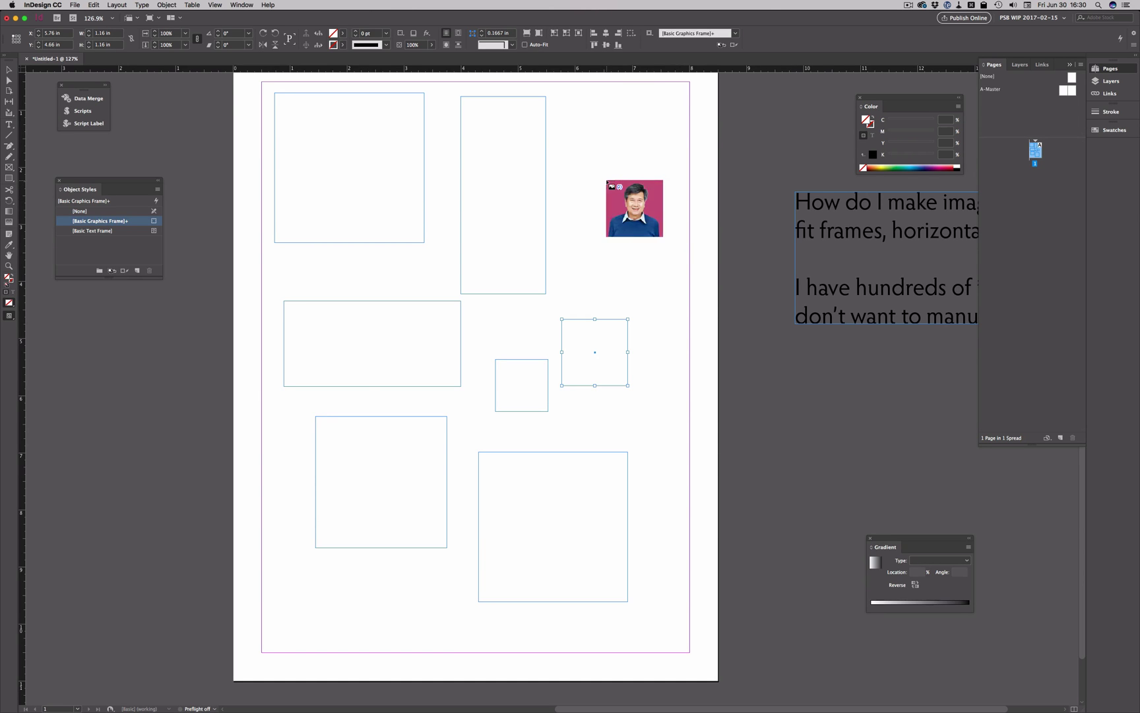
click(574, 191)
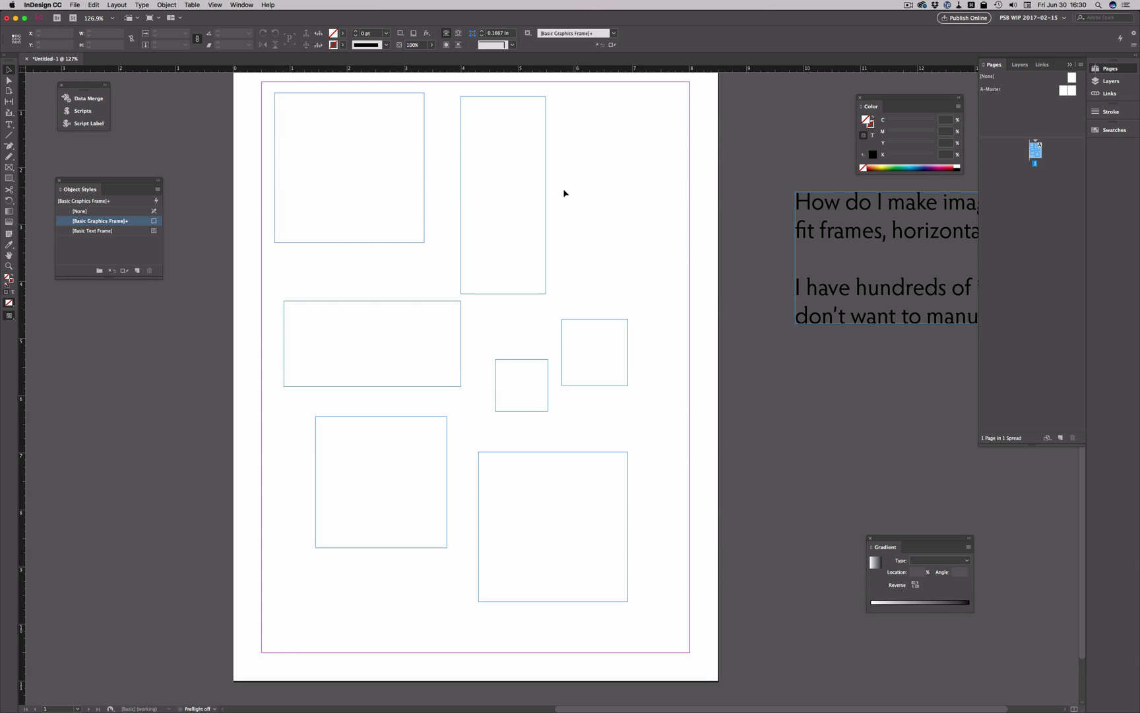
Step: Give the top-left frame Auto-Fit with Fit Content to Frame in Frame Fitting Options
click(407, 243)
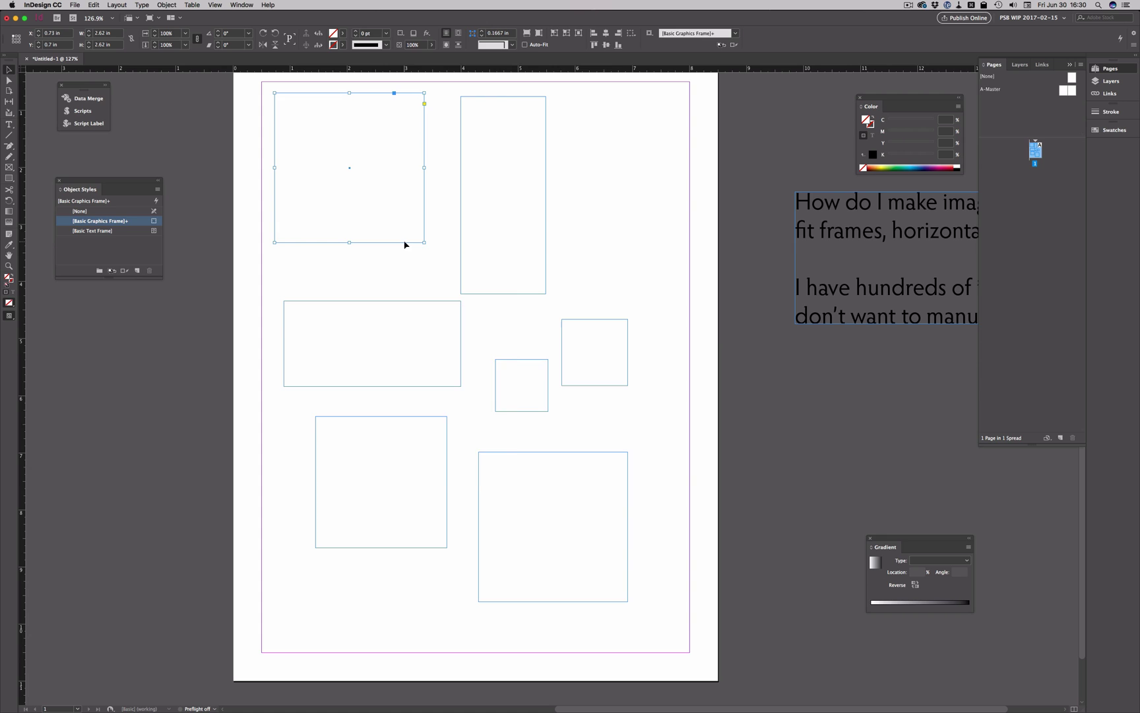
right_click(412, 248)
mouse_move(462, 374)
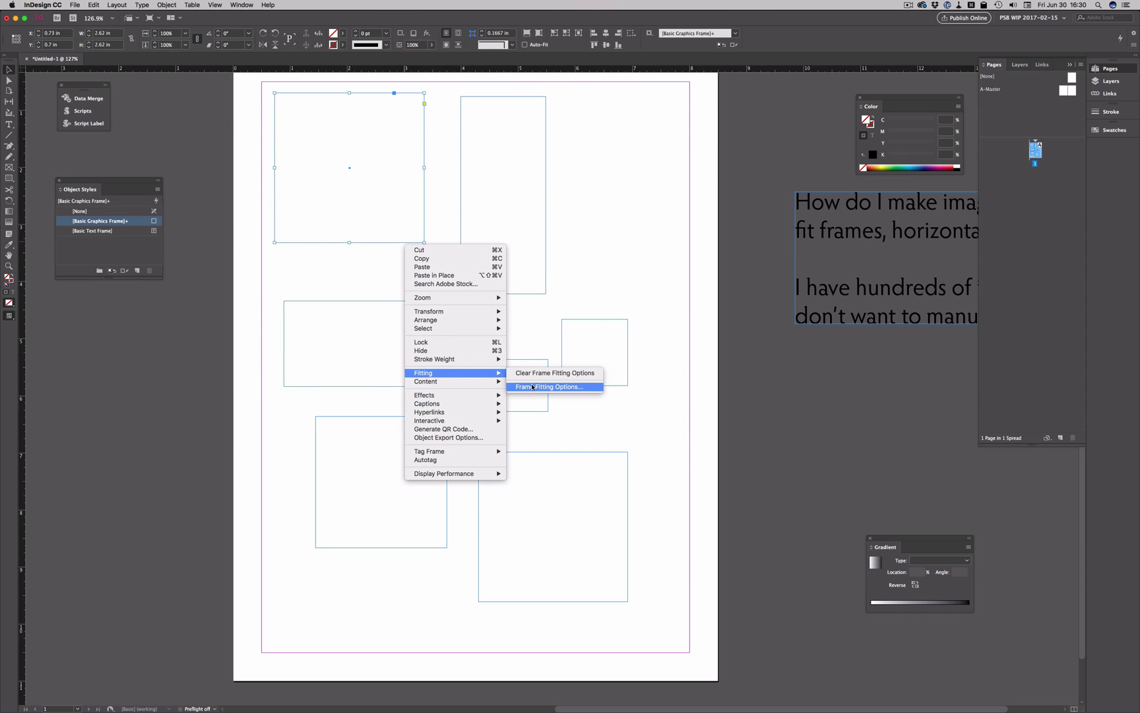
click(532, 387)
click(485, 305)
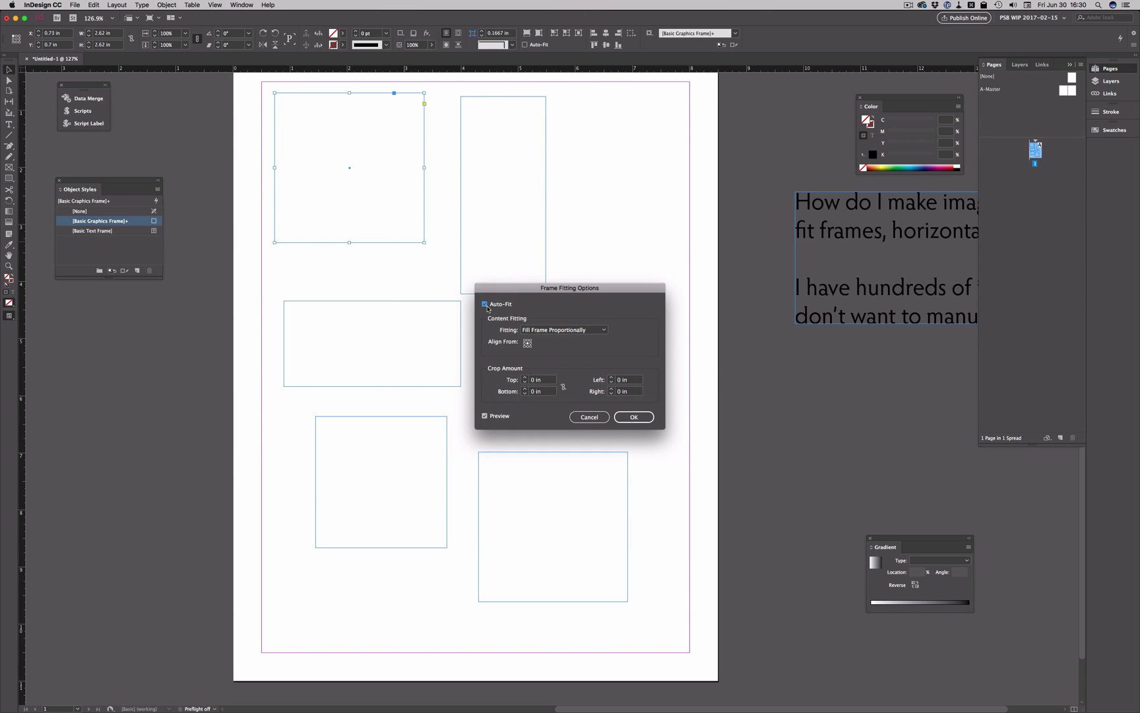
click(532, 330)
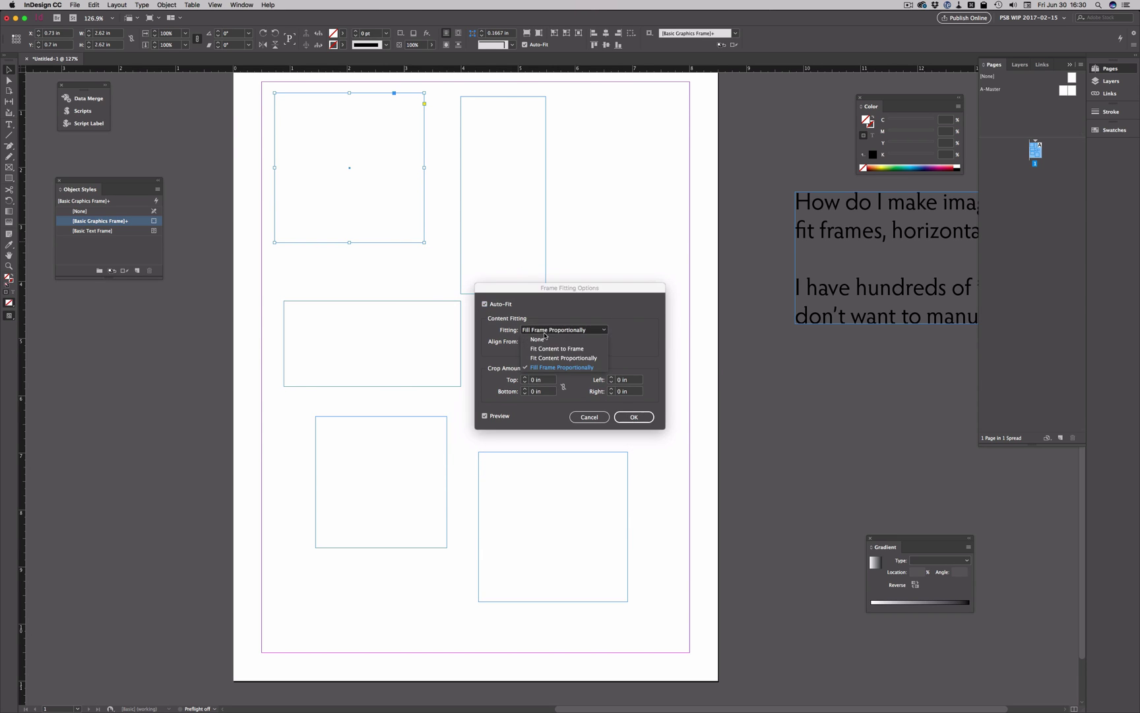
click(577, 351)
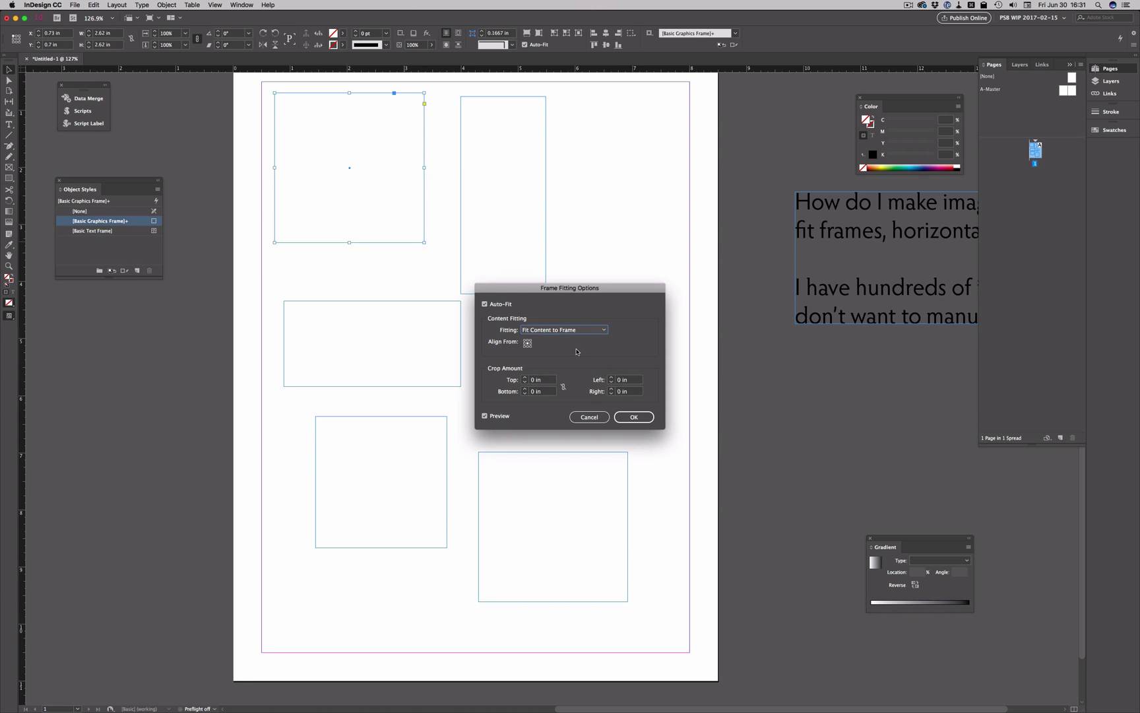
click(634, 417)
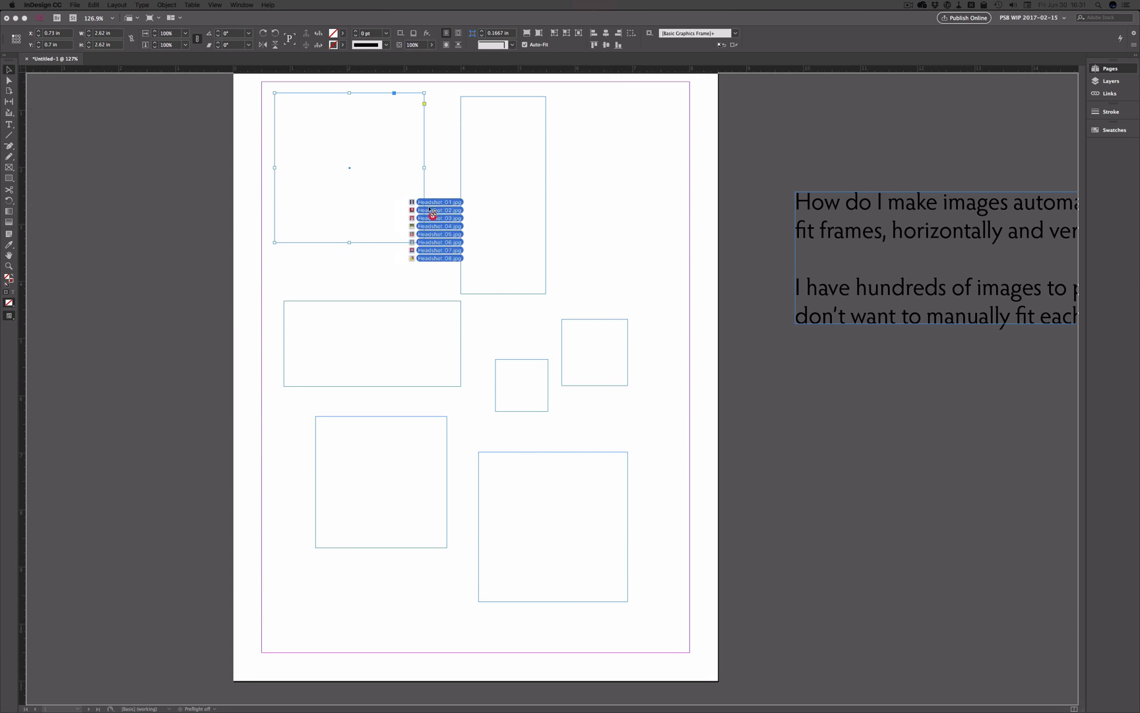
Step: Place headshots into the top-left and tall frames, then discard the remaining loaded images
drag(433, 224, 445, 191)
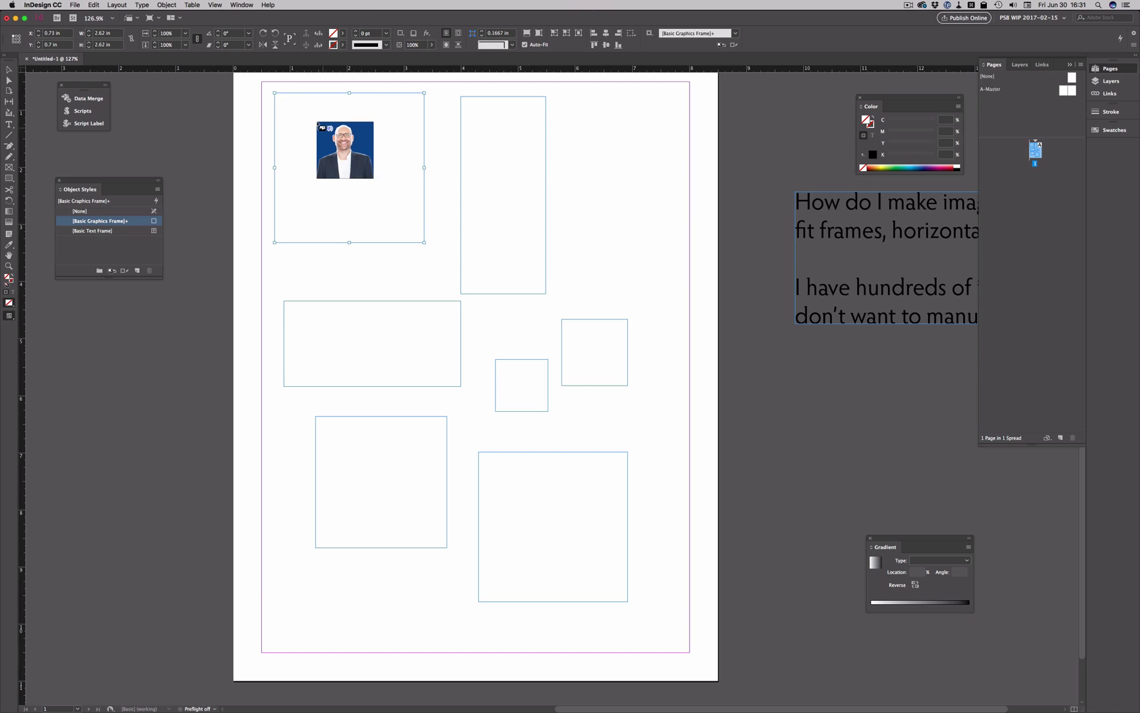
click(313, 122)
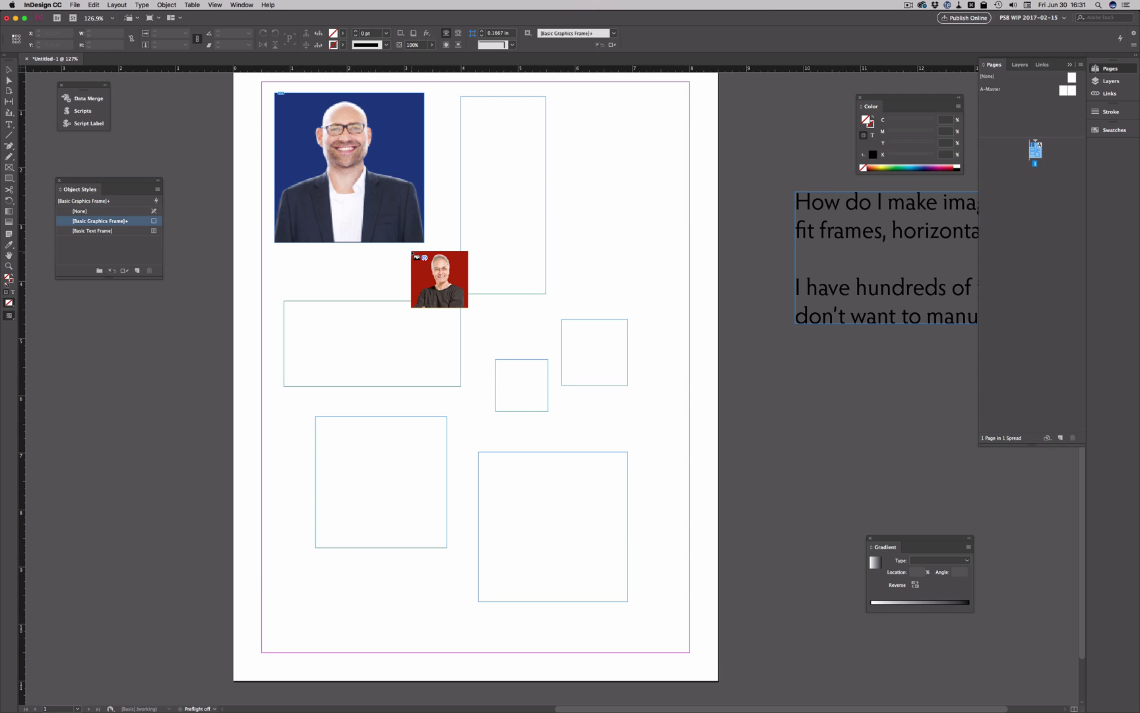
click(479, 199)
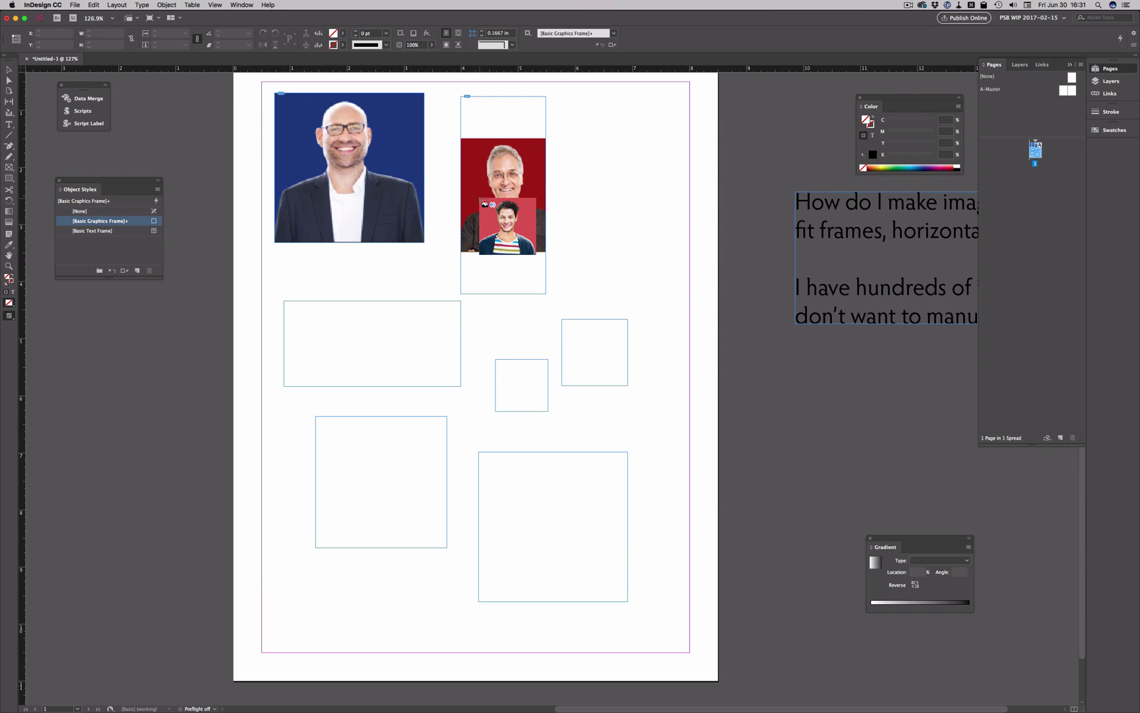
key(Escape)
key(Escape)
key(Escape)
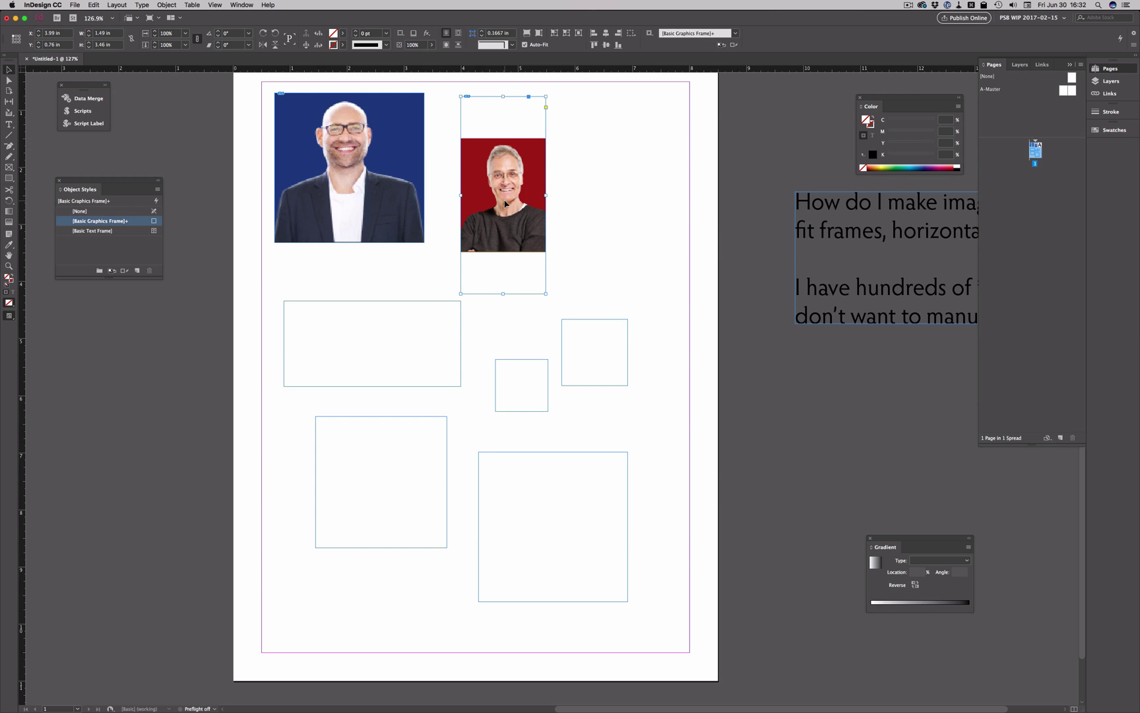
Step: Delete the photos from the tall frame and the top-left frame
click(505, 198)
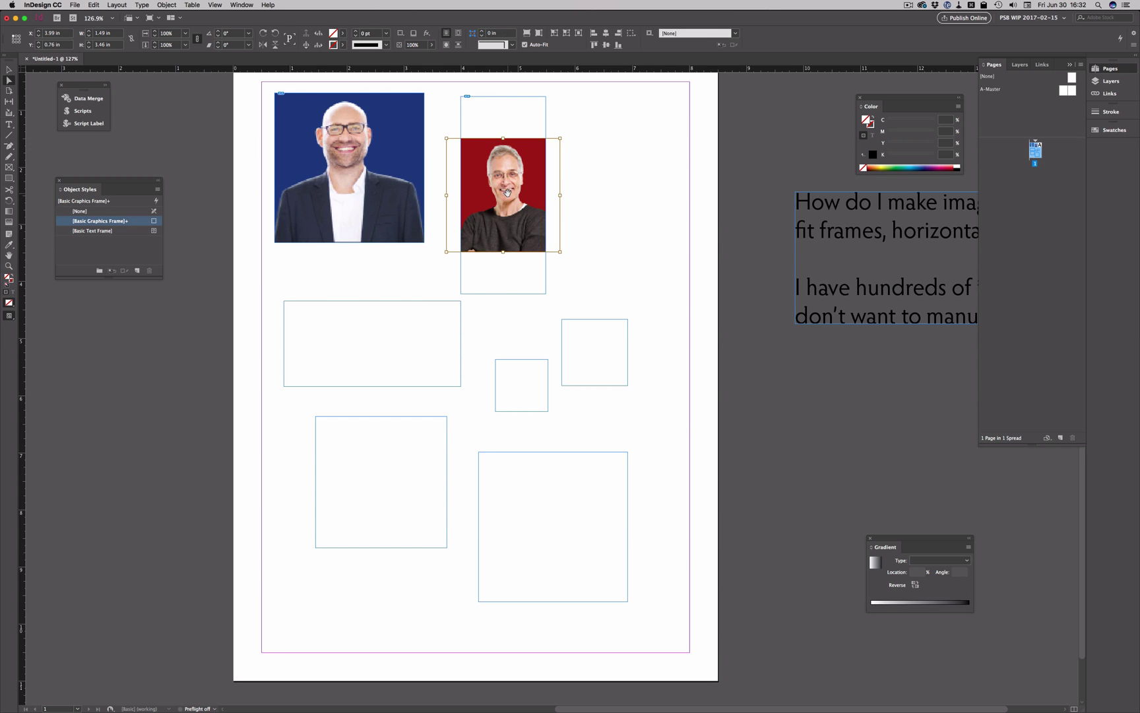
key(Delete)
click(388, 167)
key(Delete)
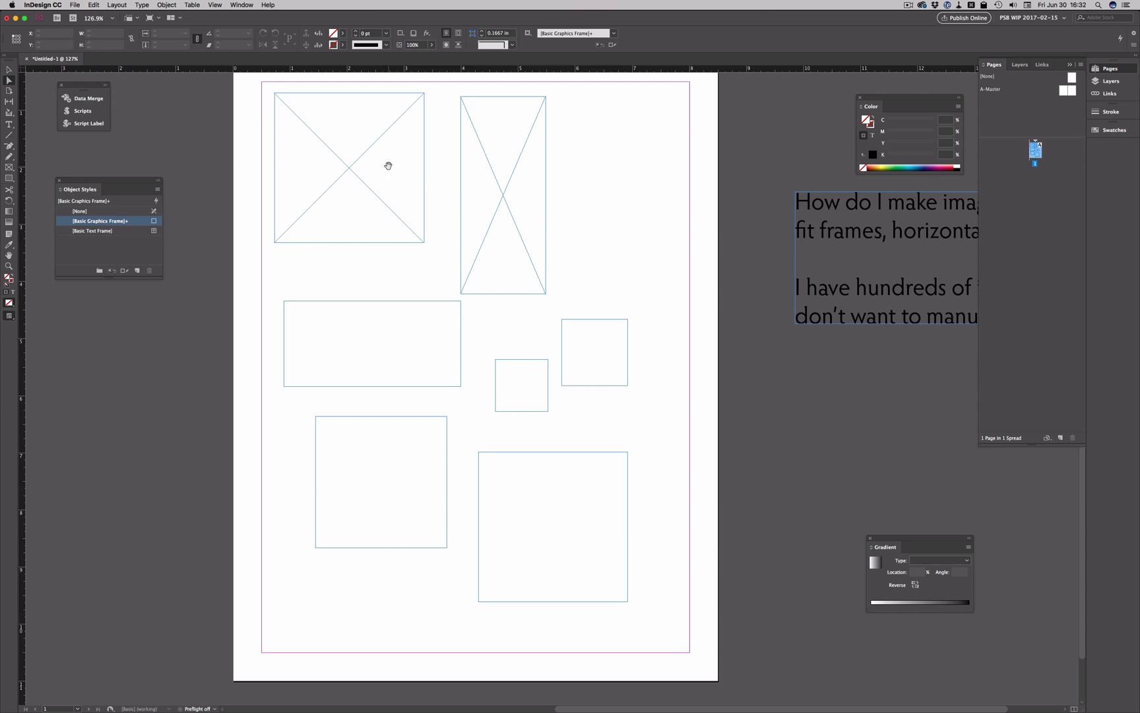
Step: Check the empty frames by selecting them, then clear the selection
click(301, 146)
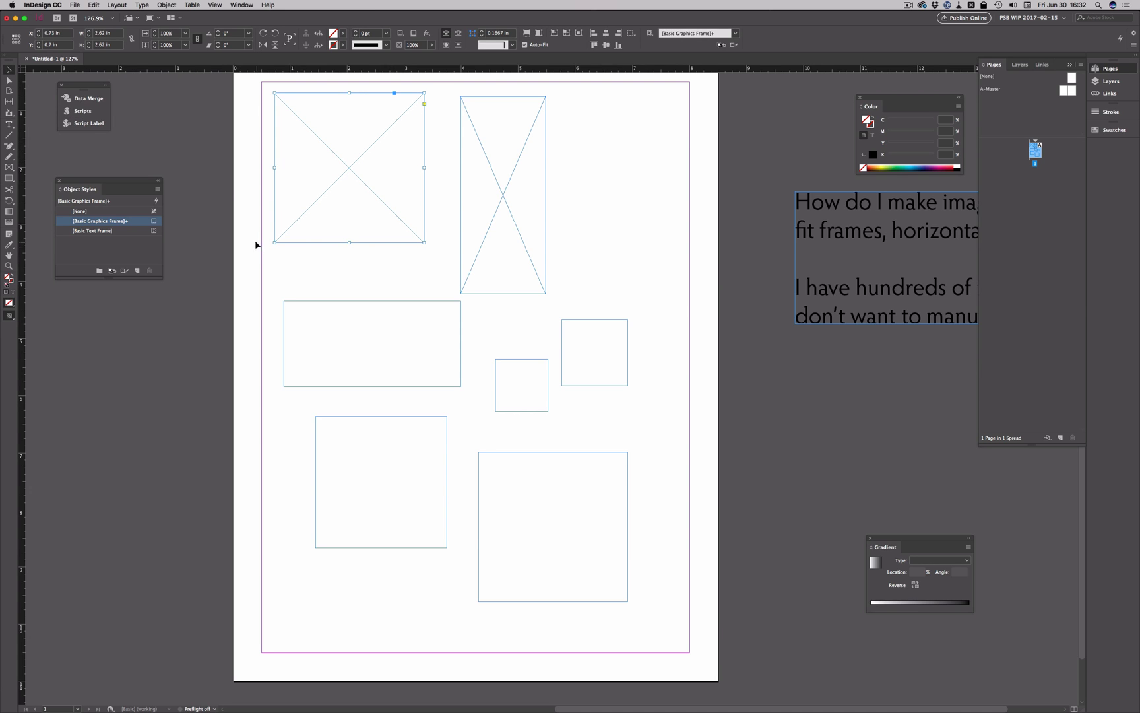
mouse_move(108, 227)
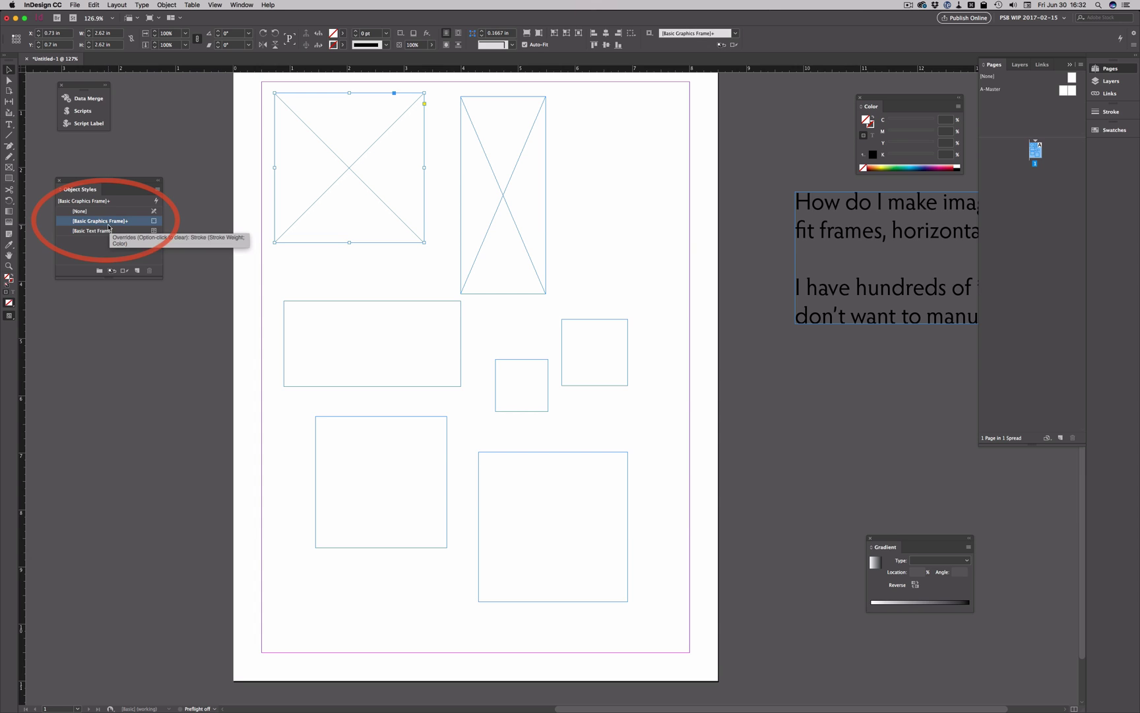
click(410, 351)
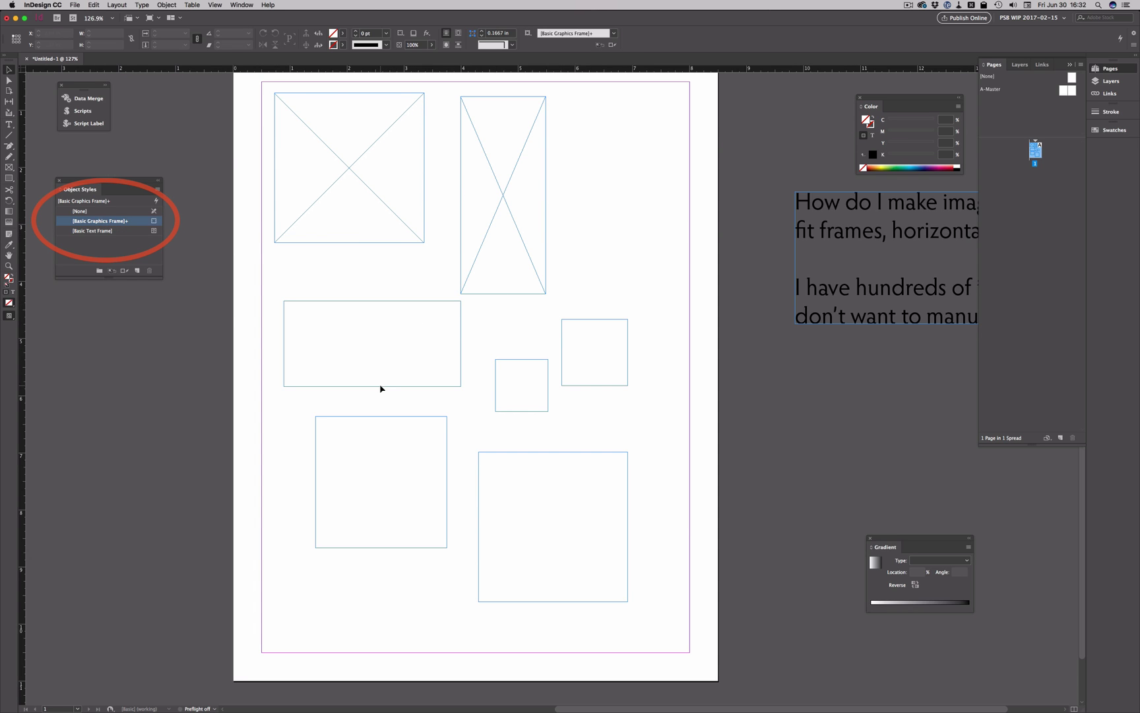
click(284, 323)
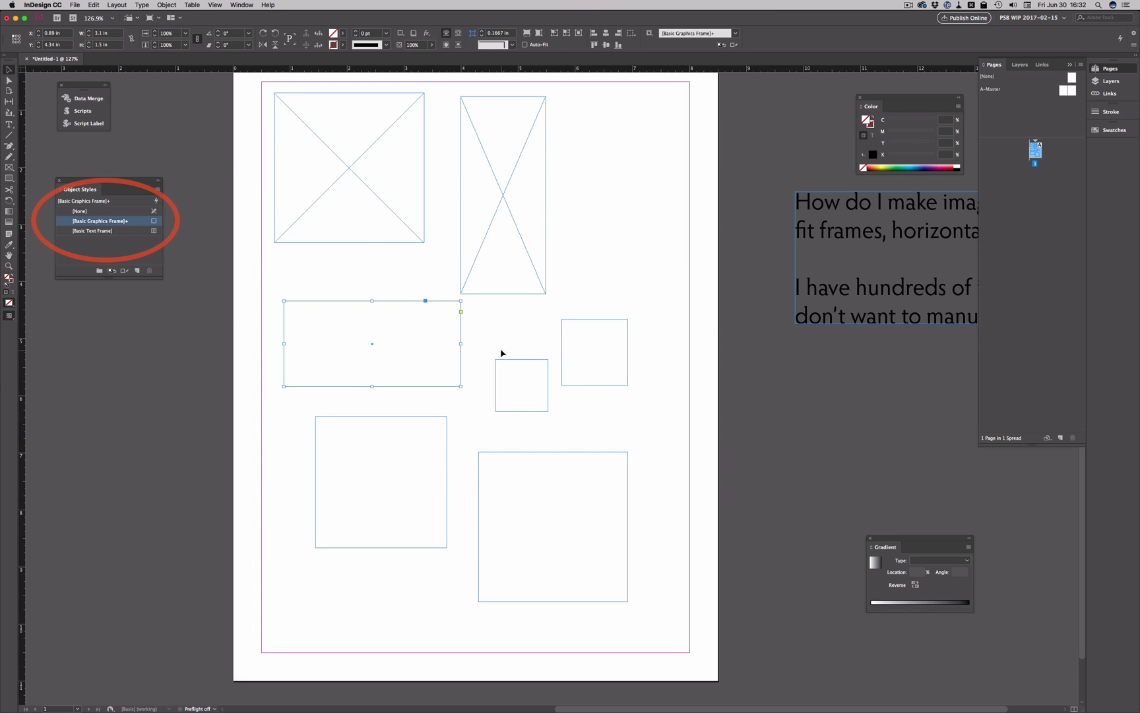
drag(502, 354, 580, 377)
key(super+shift+a)
Step: Edit the [Basic Graphics Frame] object style to use Auto-Fit with Fit Content to Frame
right_click(122, 223)
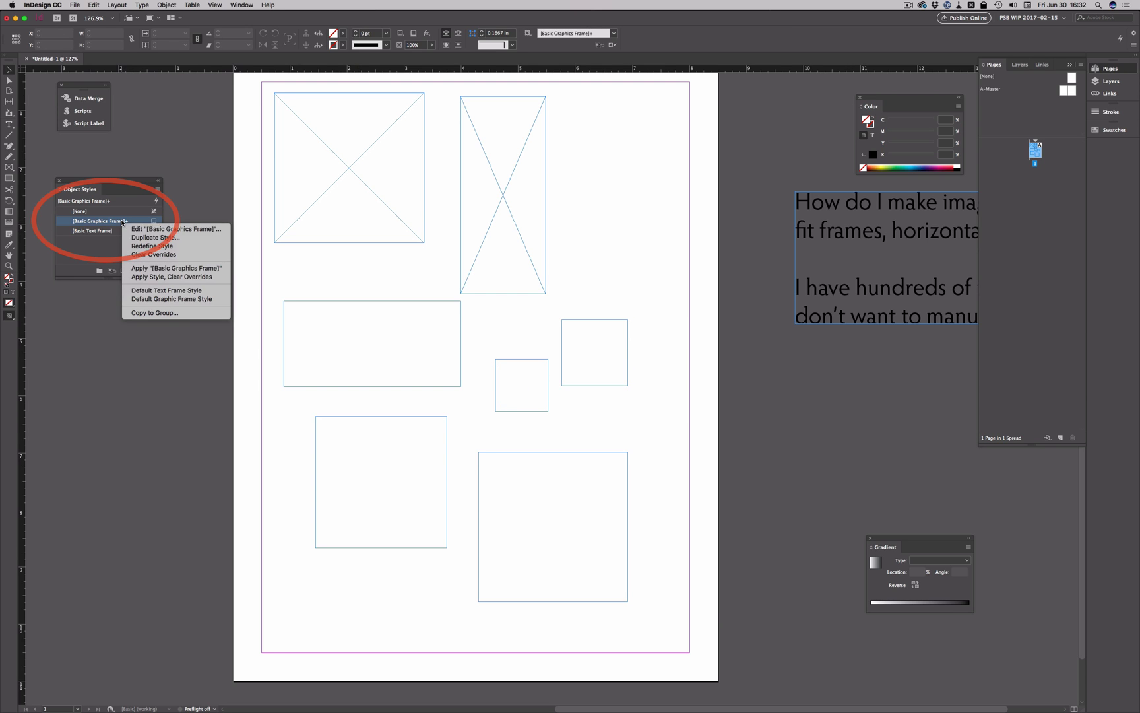
click(173, 229)
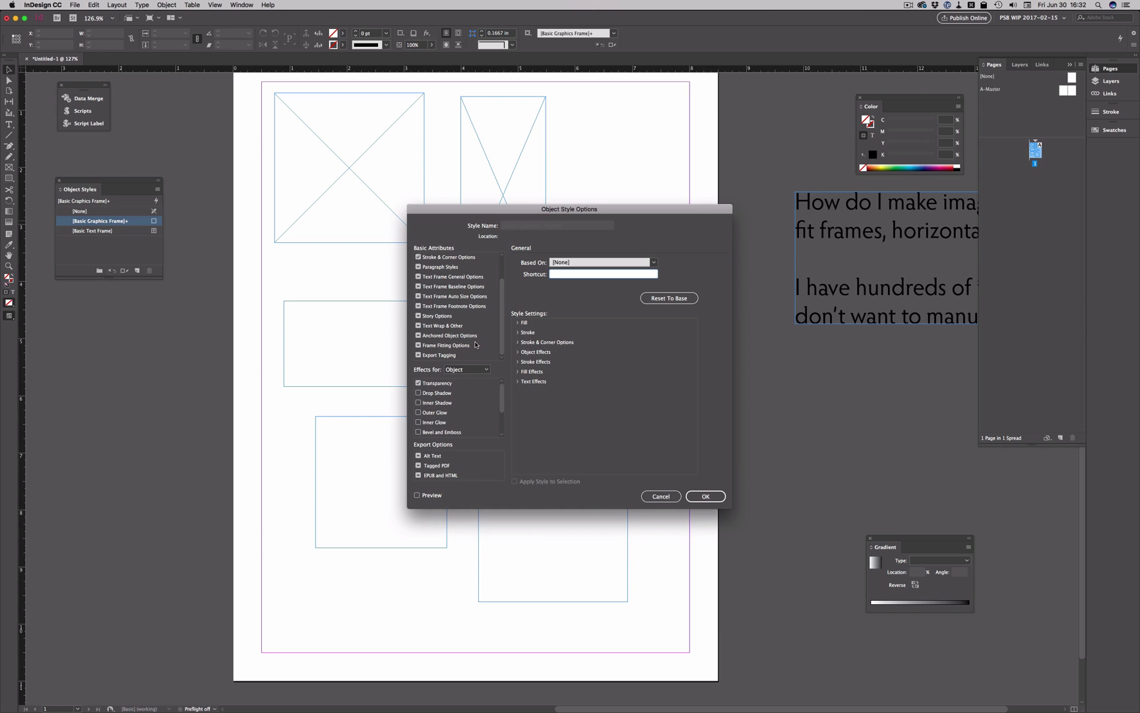
click(453, 346)
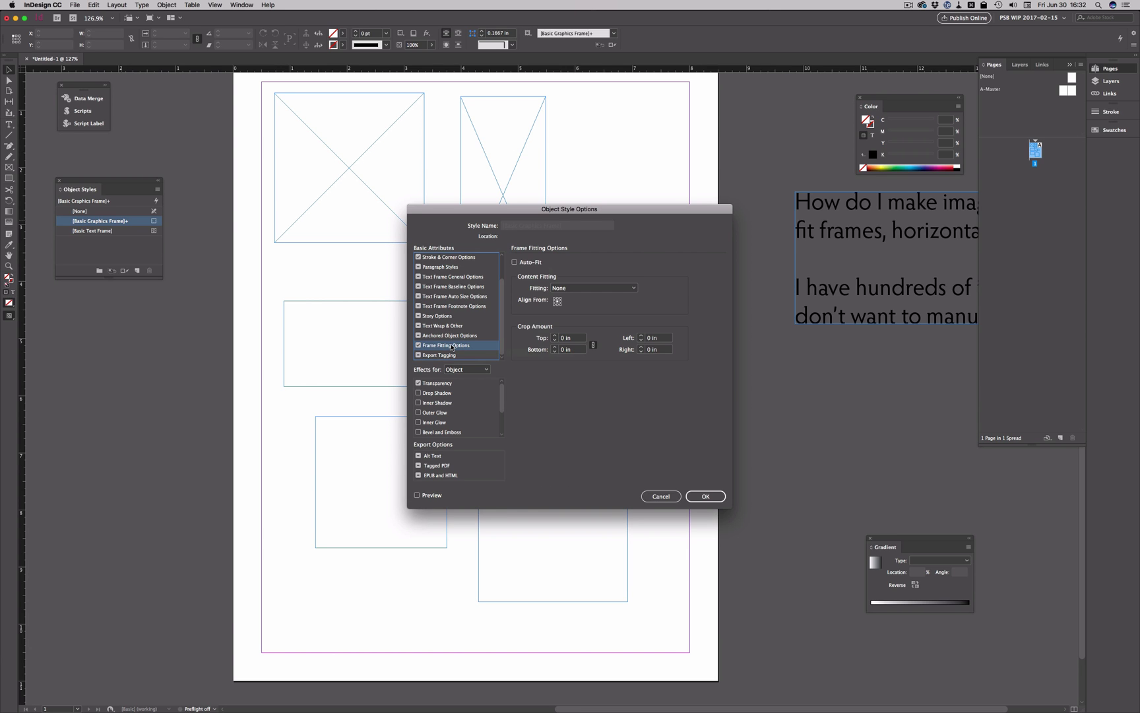
click(525, 265)
click(565, 289)
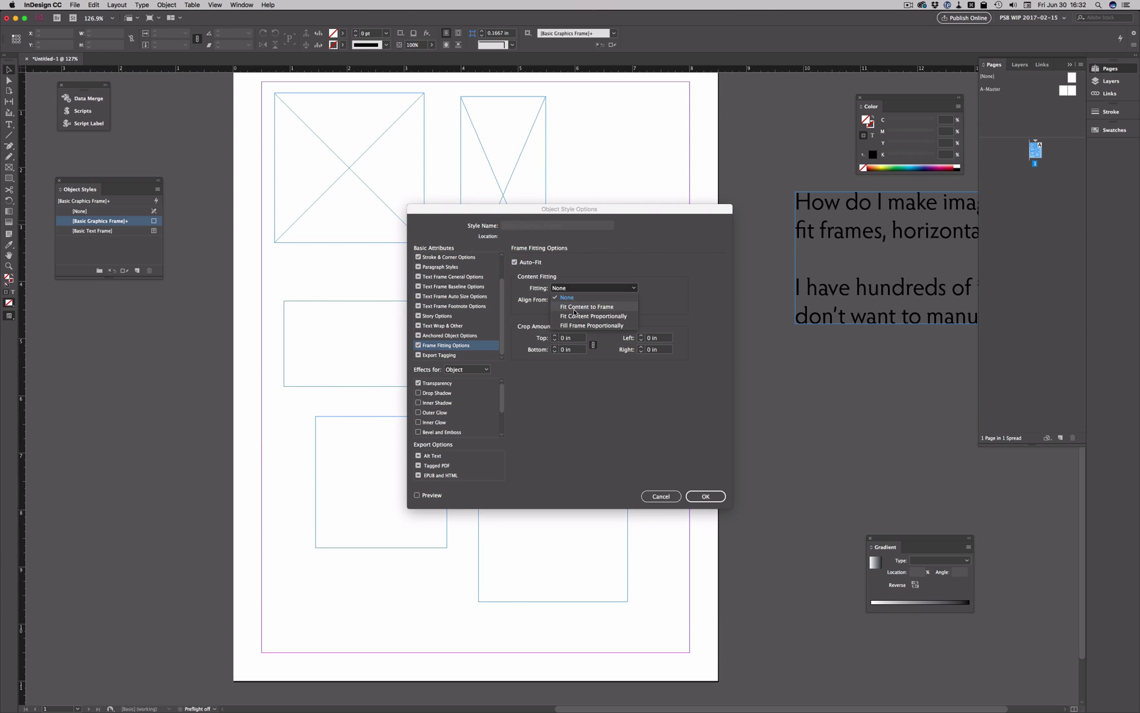
click(574, 311)
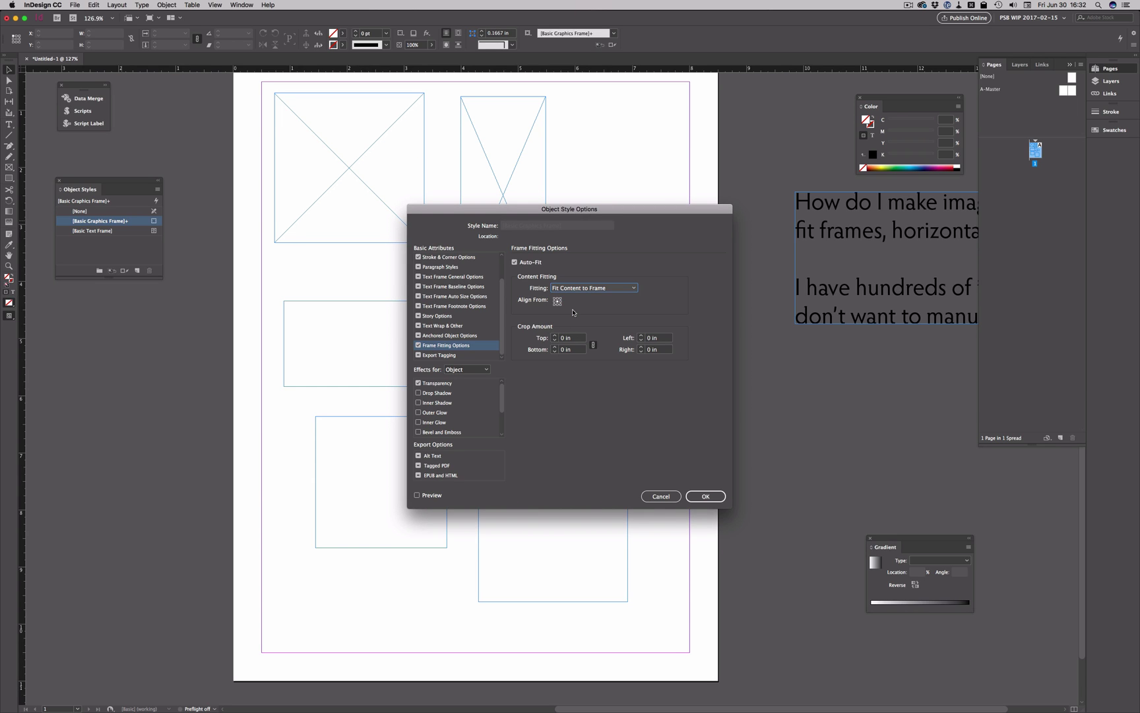
click(702, 497)
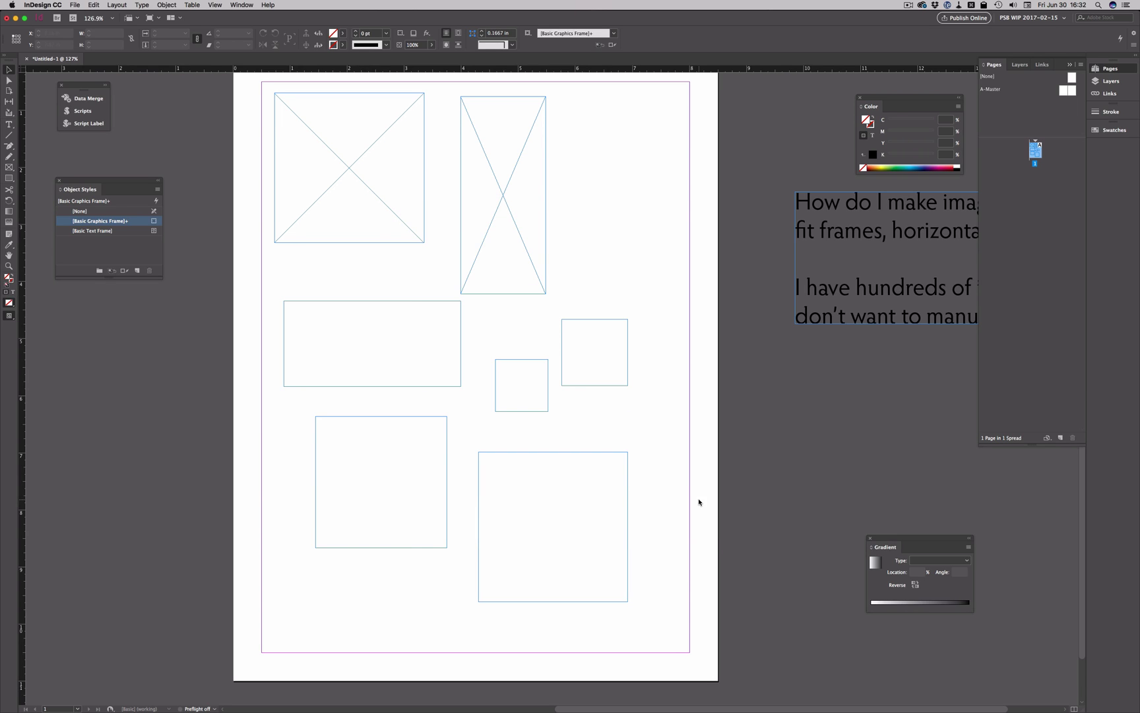
Step: Select and deselect all frames, then hide the floating panels with Shift+Tab
drag(231, 146, 650, 603)
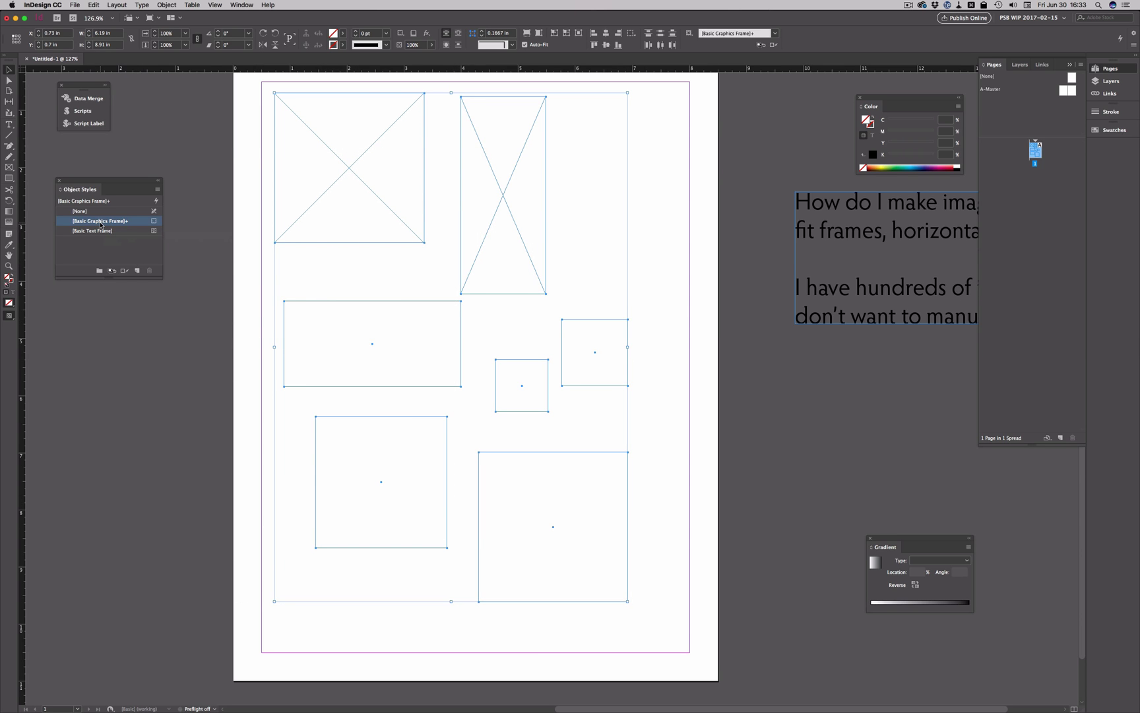
click(218, 253)
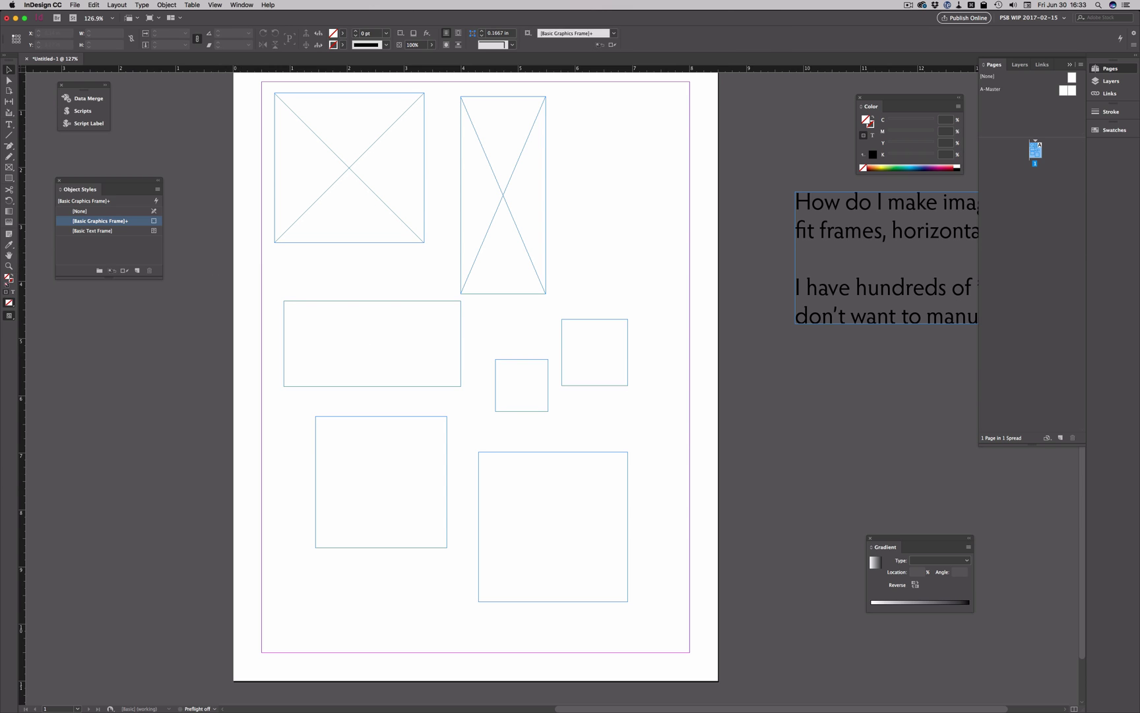
key(shift+Tab)
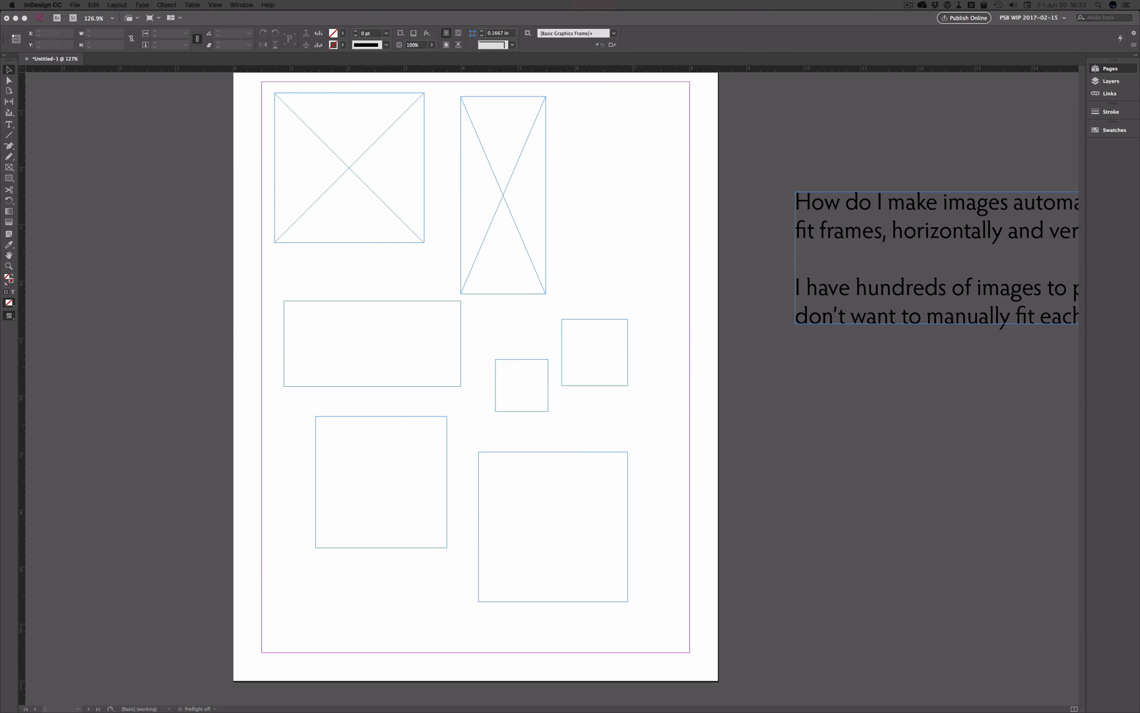
Step: Load the headshots and place one into each of the seven frames, each filling its frame
drag(246, 224, 396, 157)
key(shift+Tab)
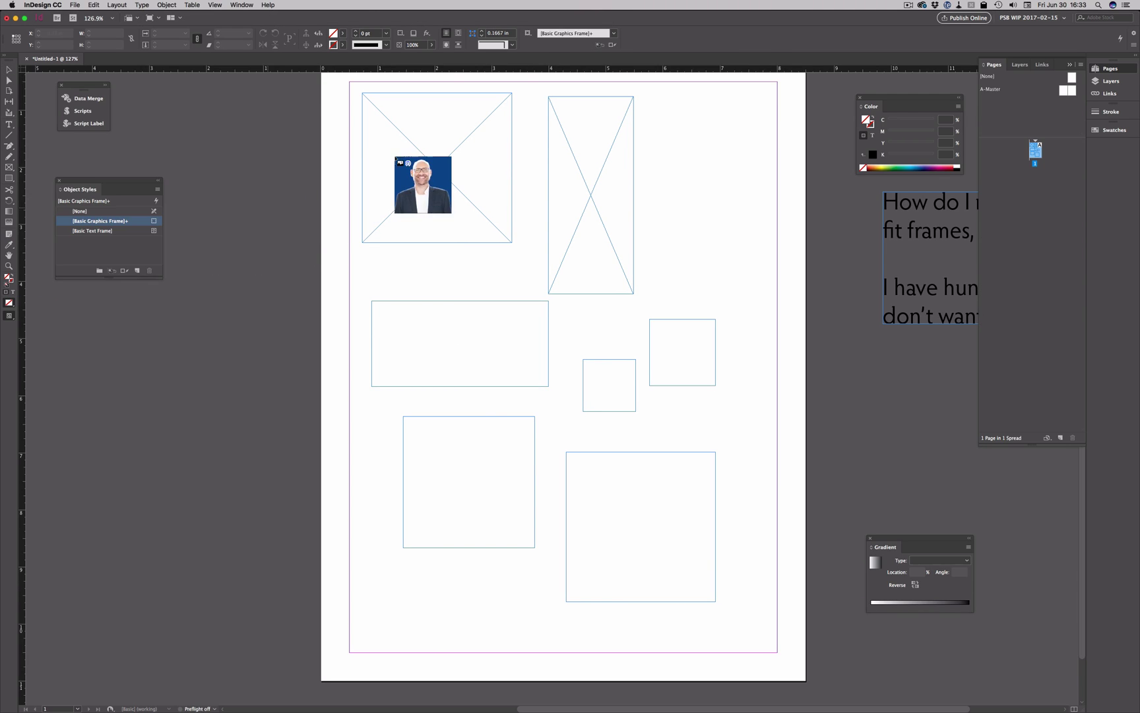
click(396, 157)
click(587, 135)
click(485, 316)
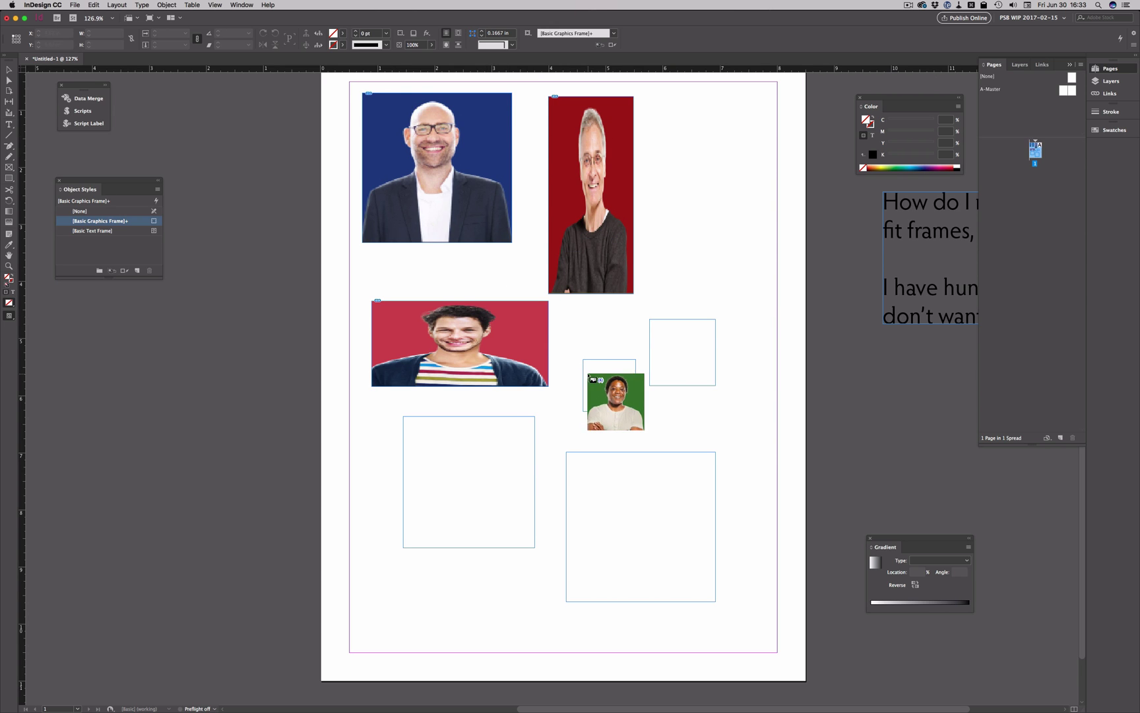
click(587, 374)
click(658, 355)
click(518, 426)
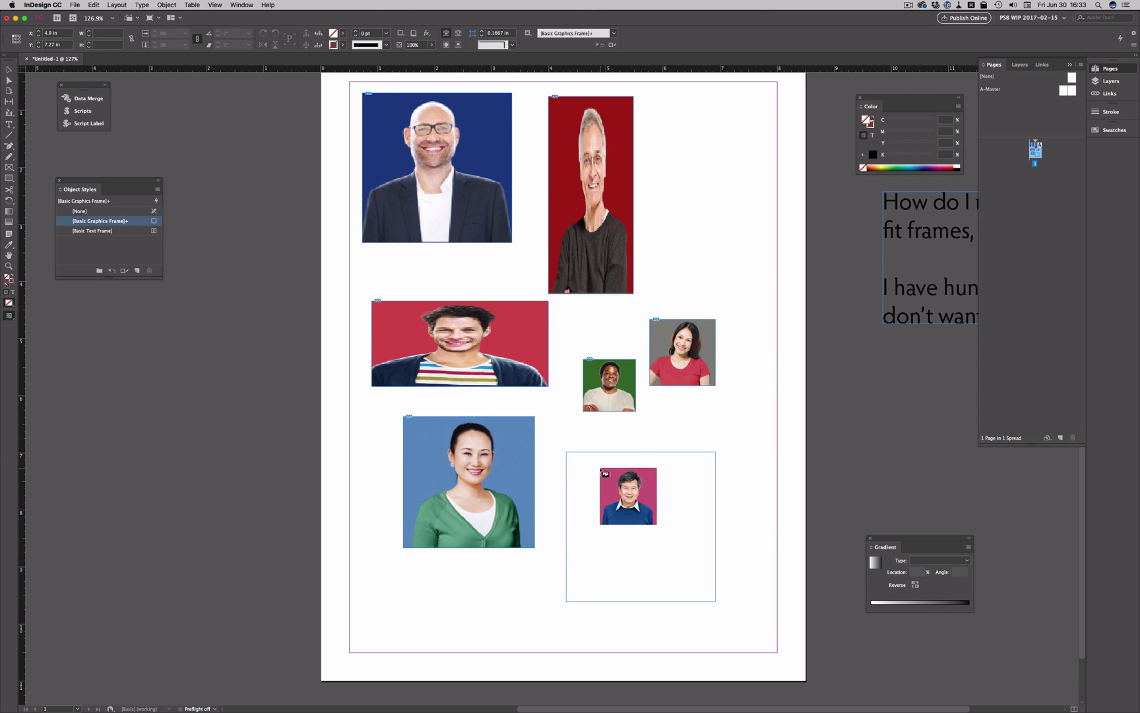
click(600, 469)
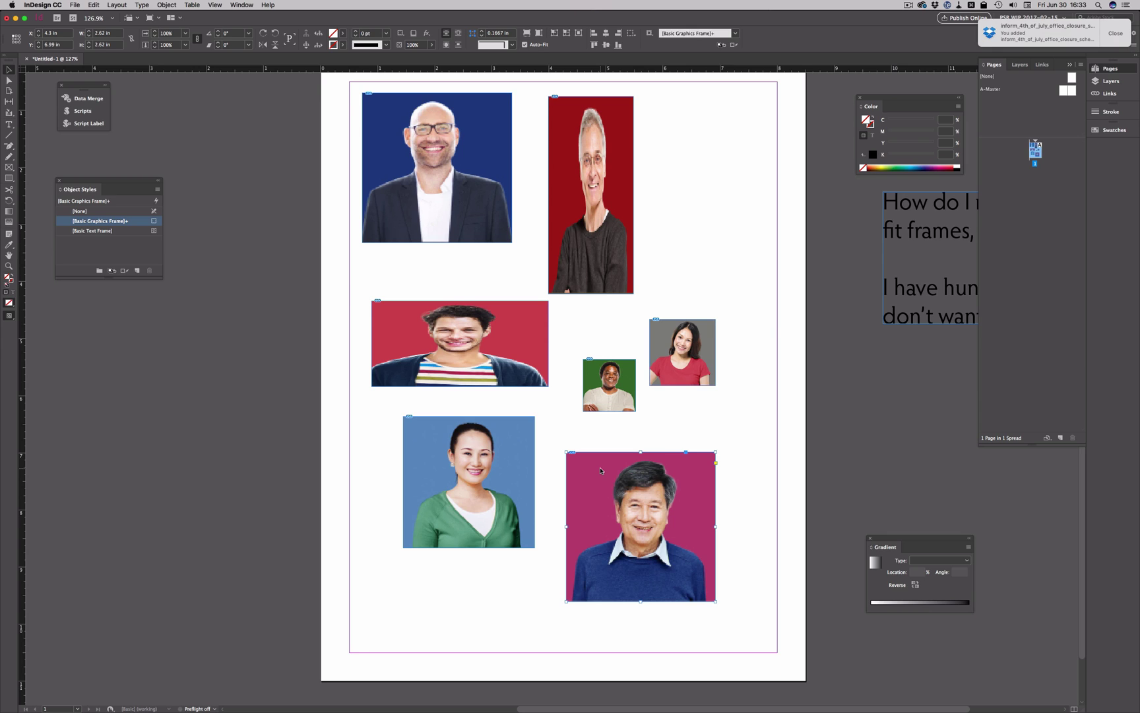